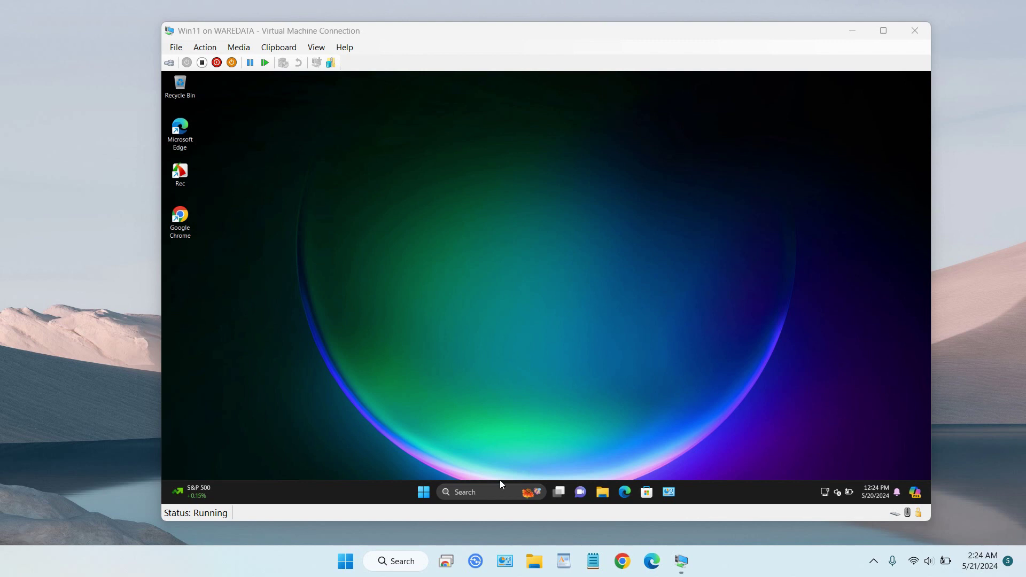
Bring the VM Connection window forward and open File Explorer in the Windows 11 guest.
left_click(607, 496)
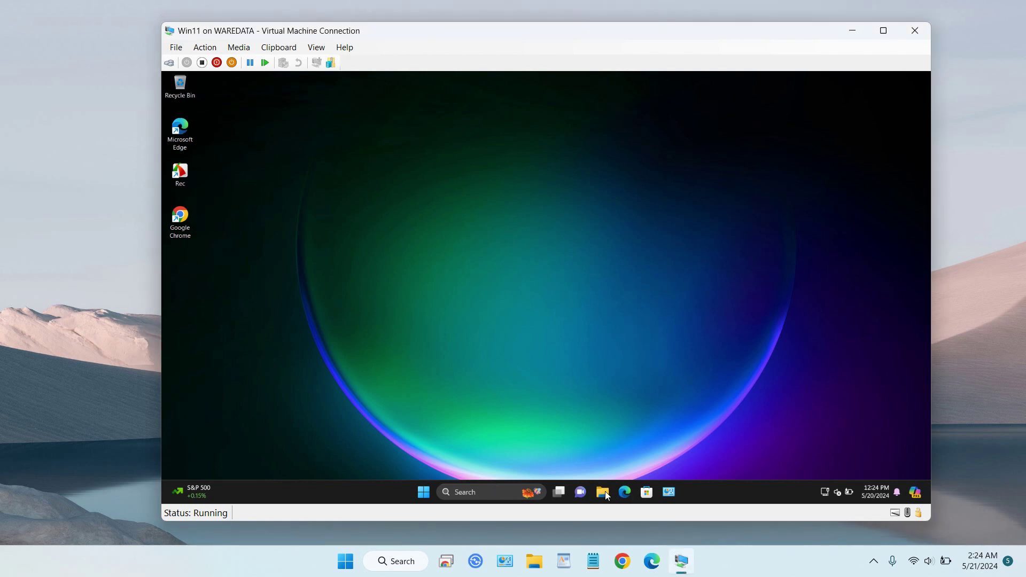
left_click(606, 496)
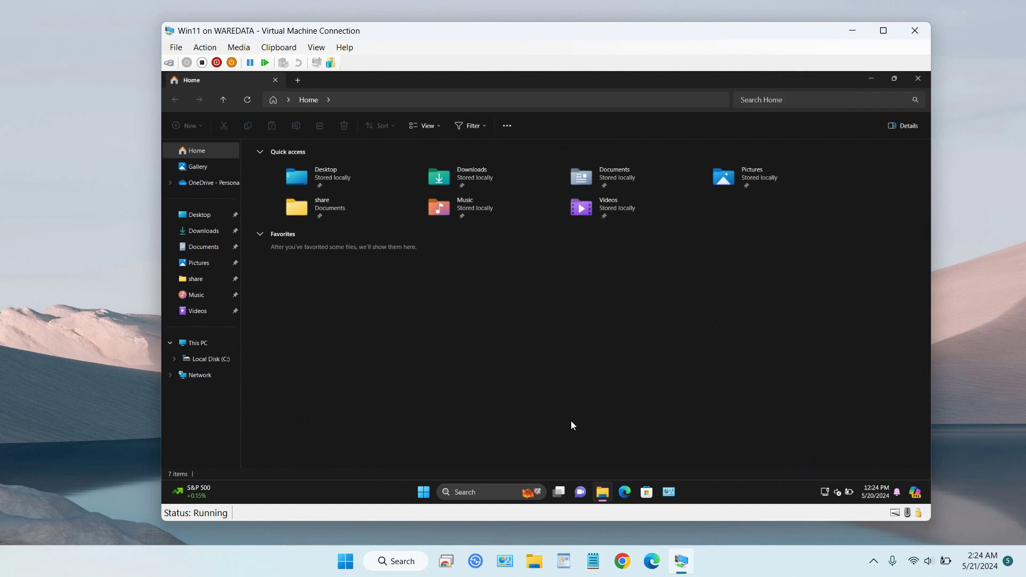
left_click(884, 30)
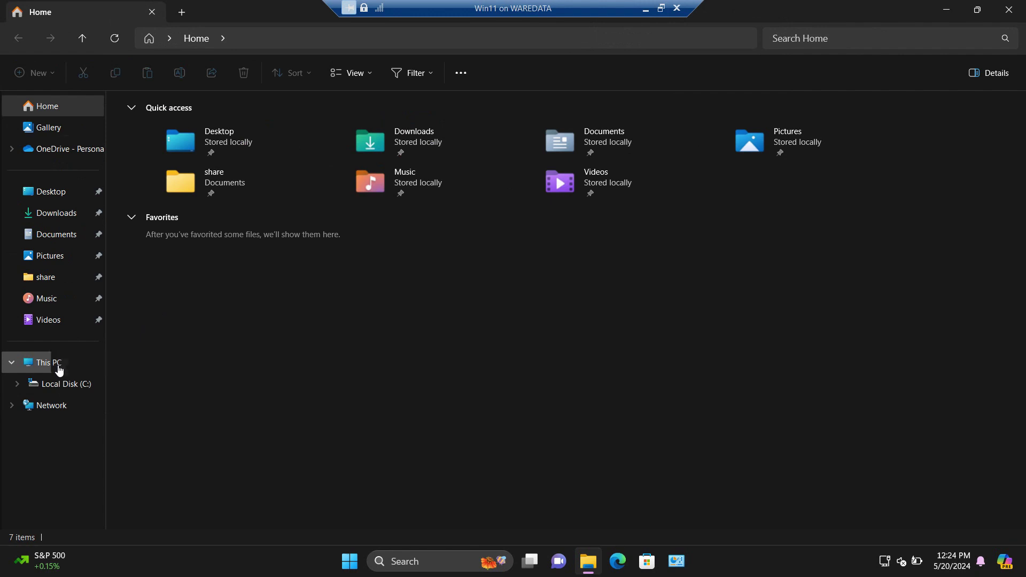
right_click(56, 364)
left_click(108, 327)
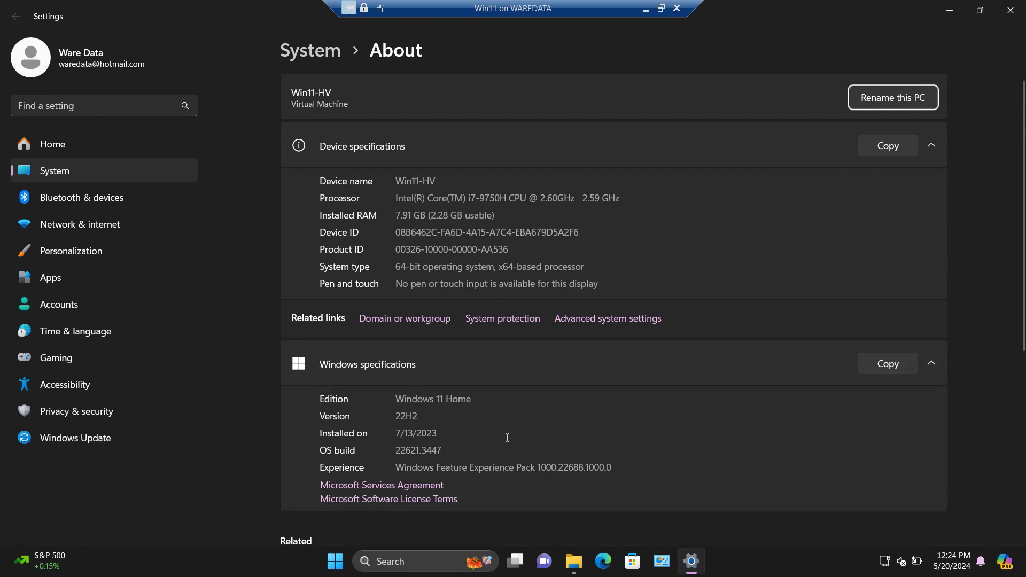
left_click_drag(487, 398, 397, 400)
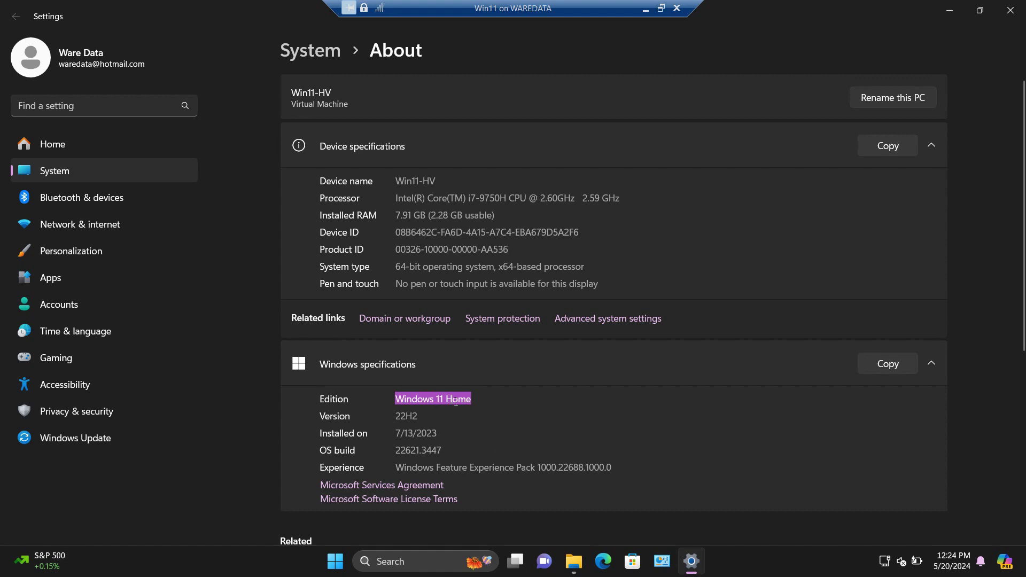
left_click(1011, 10)
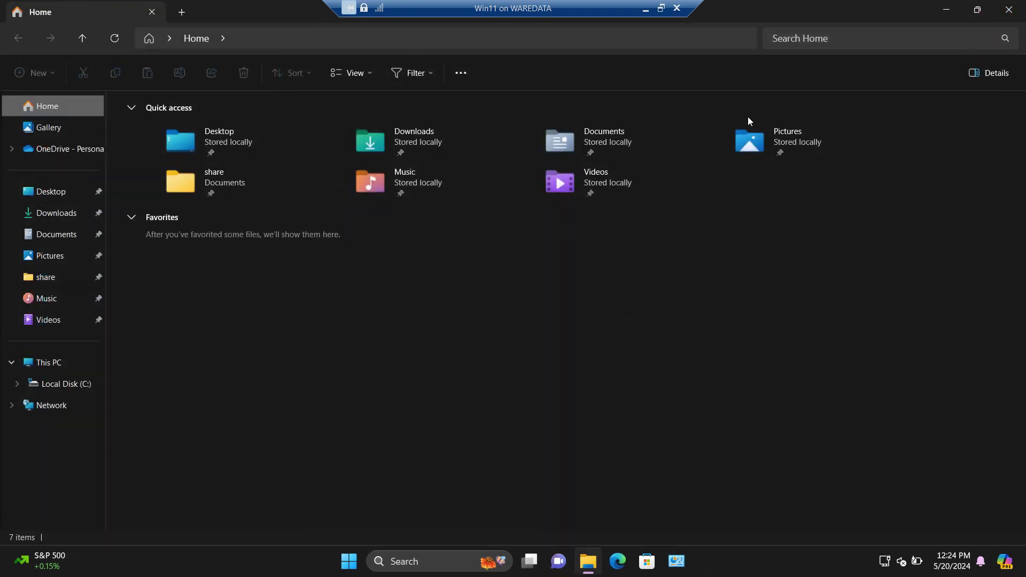
Close File Explorer, check Remote desktop settings (unsupported on Windows 11 Home), and close Settings.
left_click(1010, 10)
left_click(419, 558)
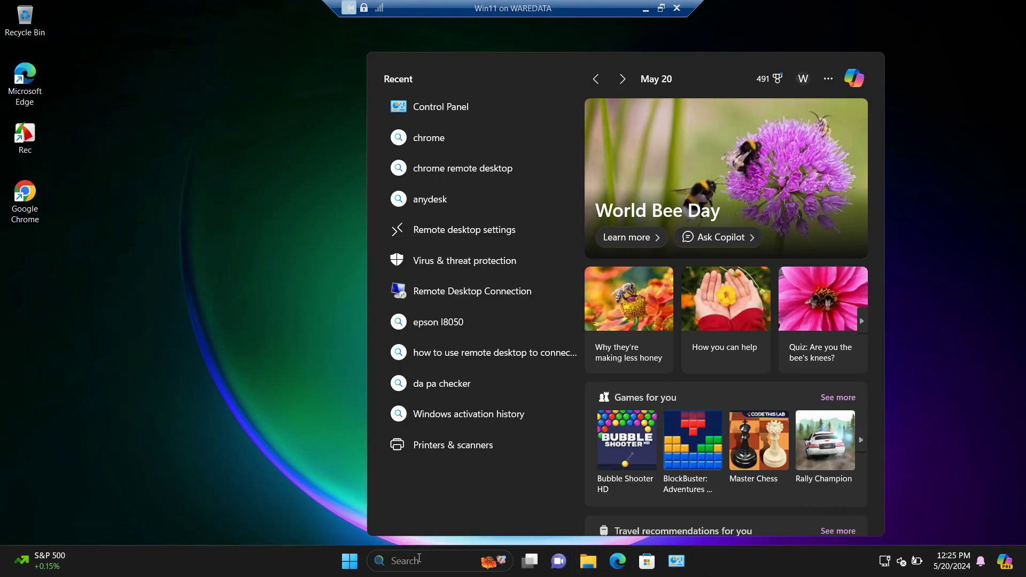
type("remote")
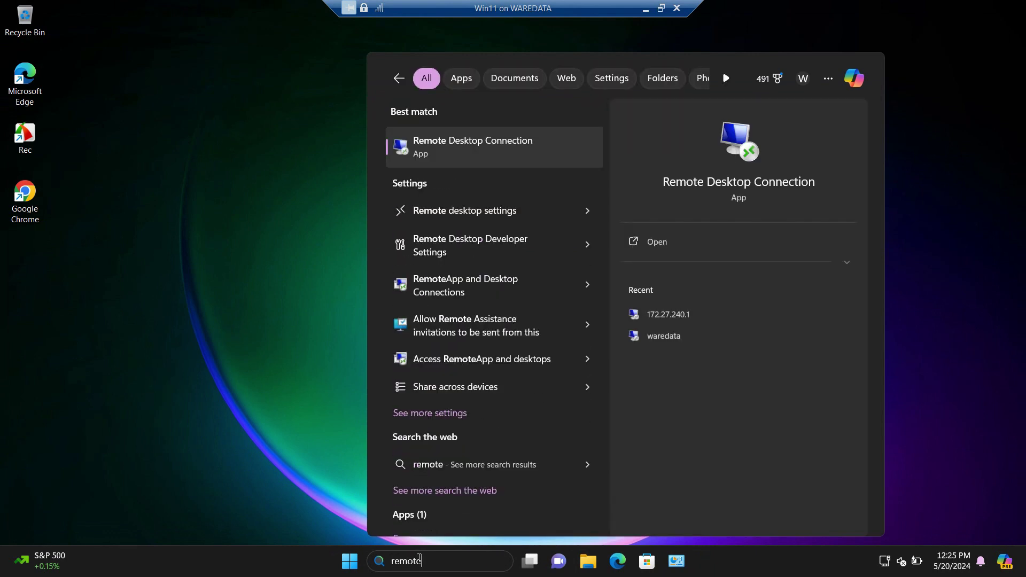
type(" des")
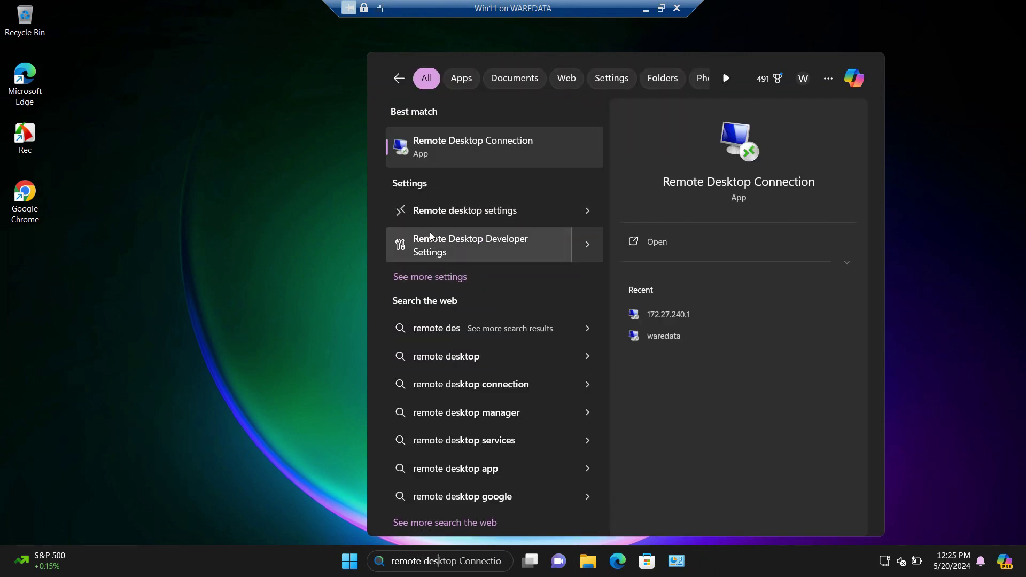
left_click(480, 214)
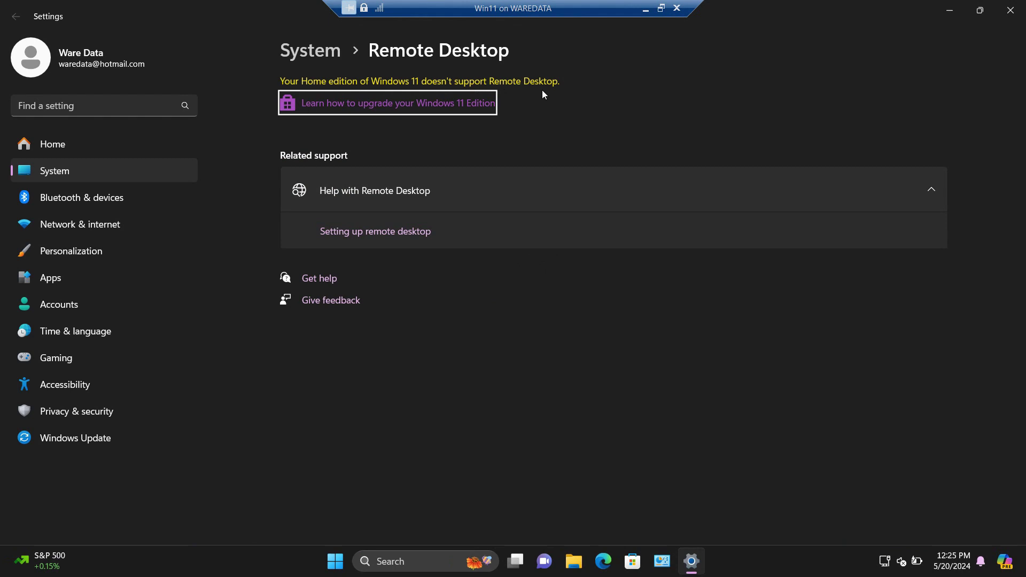
left_click(1010, 10)
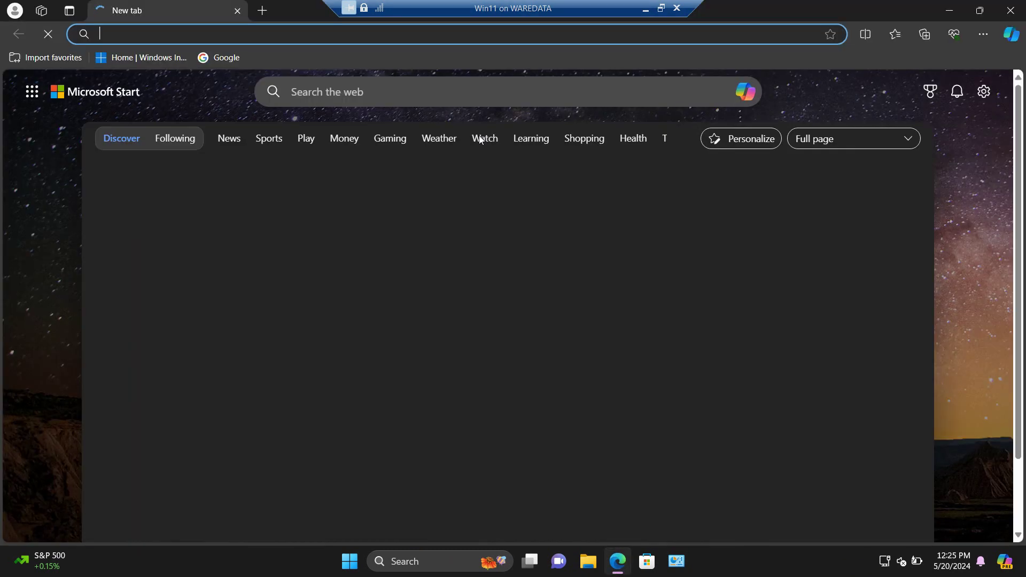
Search the web for anydesk and open the official anydesk.com site.
type("anyde")
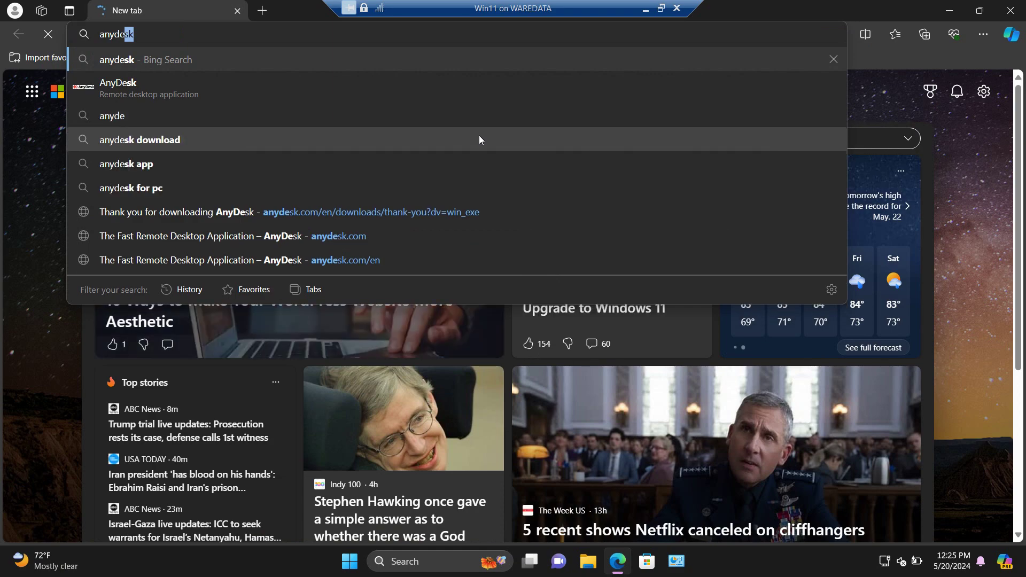
key("Return")
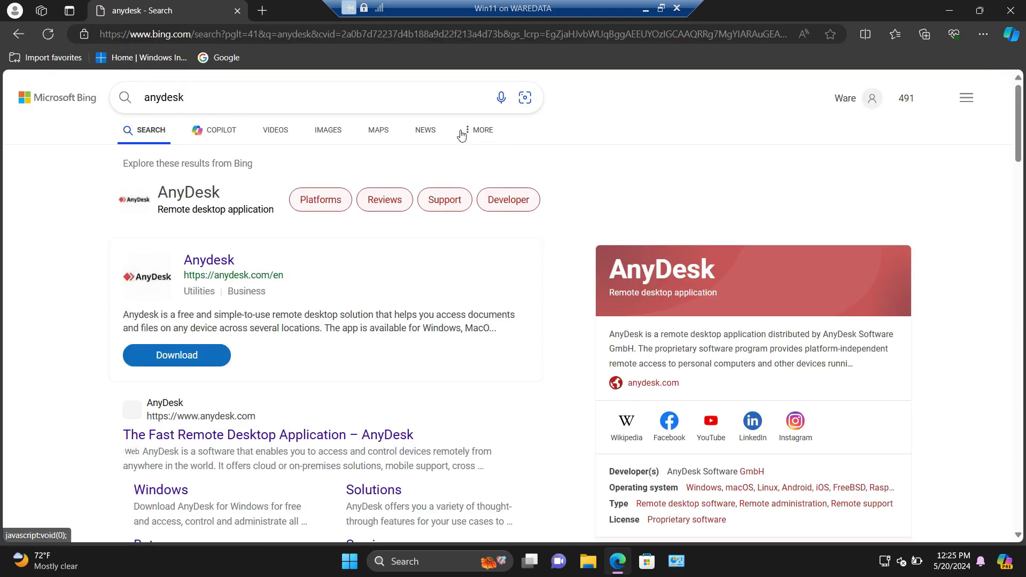
scroll(328, 252, "down", 3)
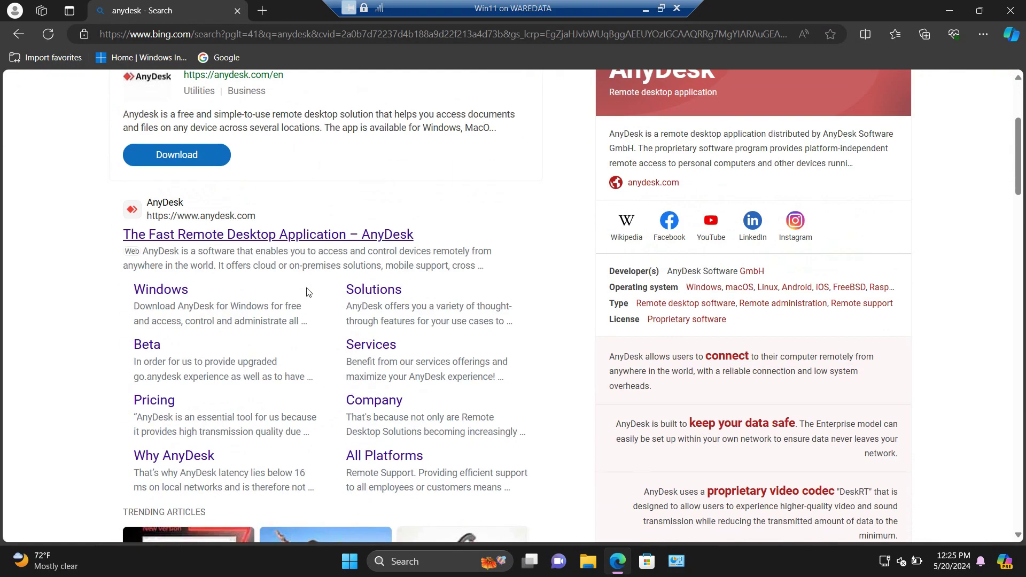
left_click(215, 235)
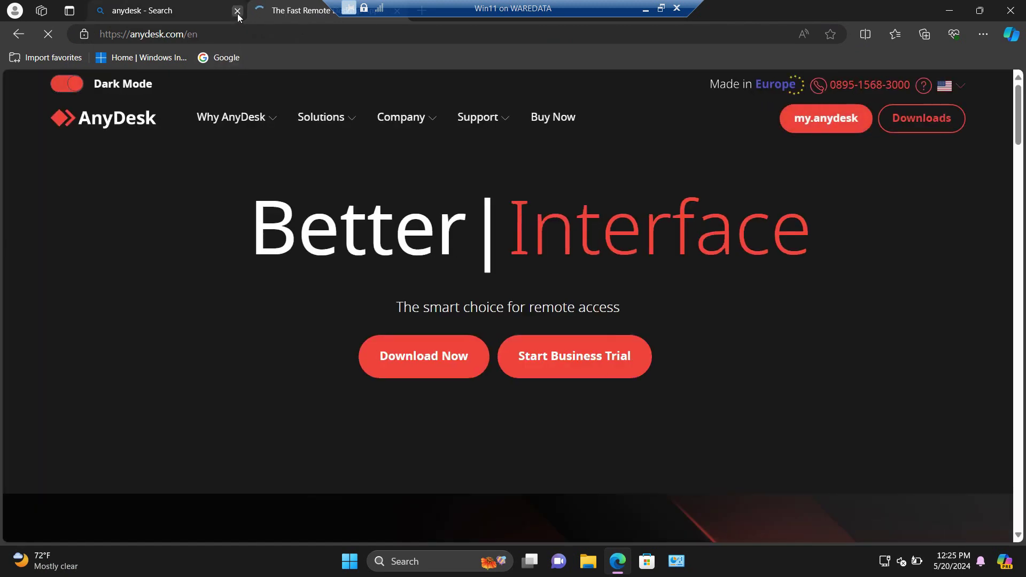
left_click(237, 11)
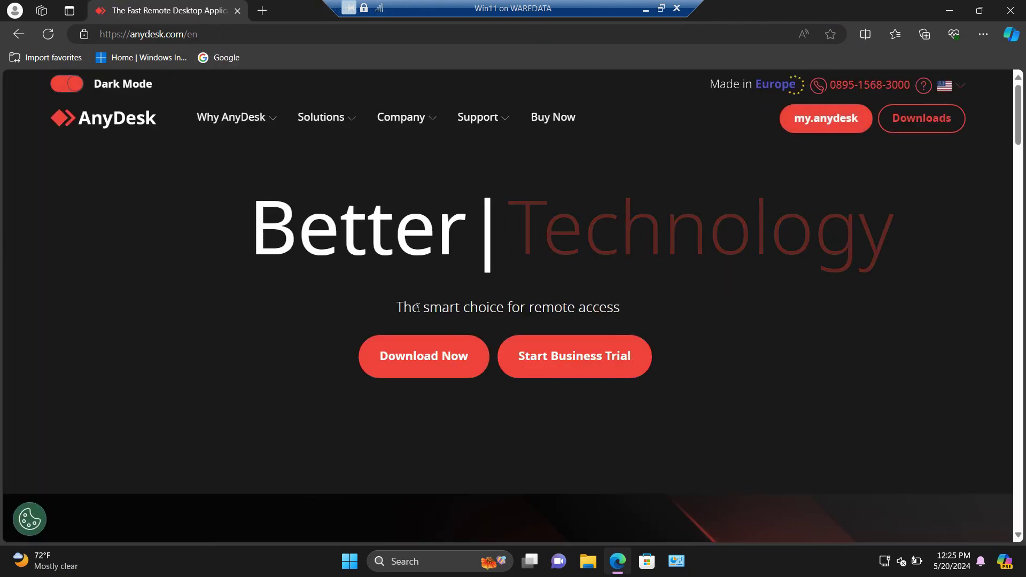
Download AnyDesk for Windows and launch the downloaded AnyDesk.exe.
left_click(424, 368)
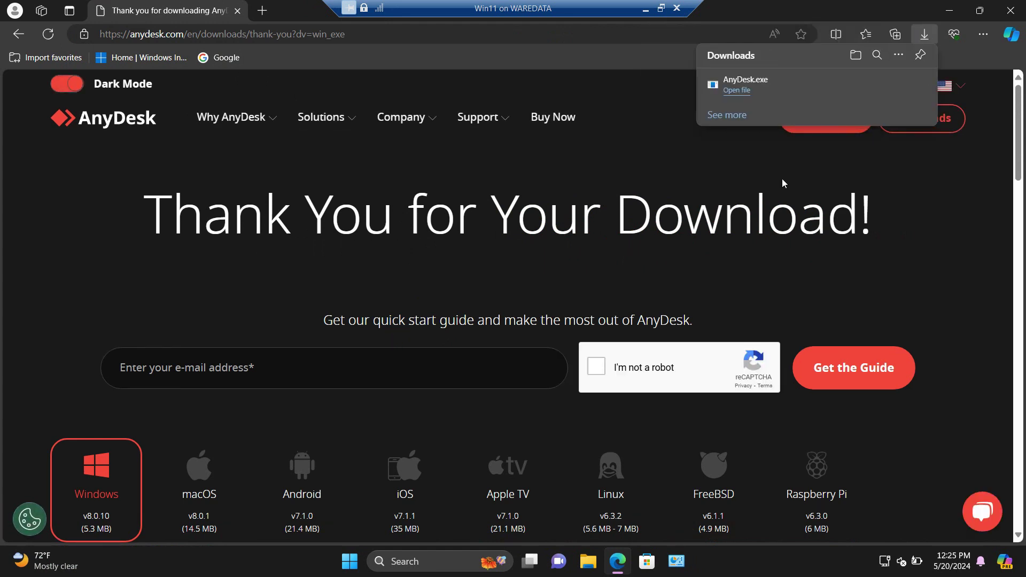
mouse_move(751, 95)
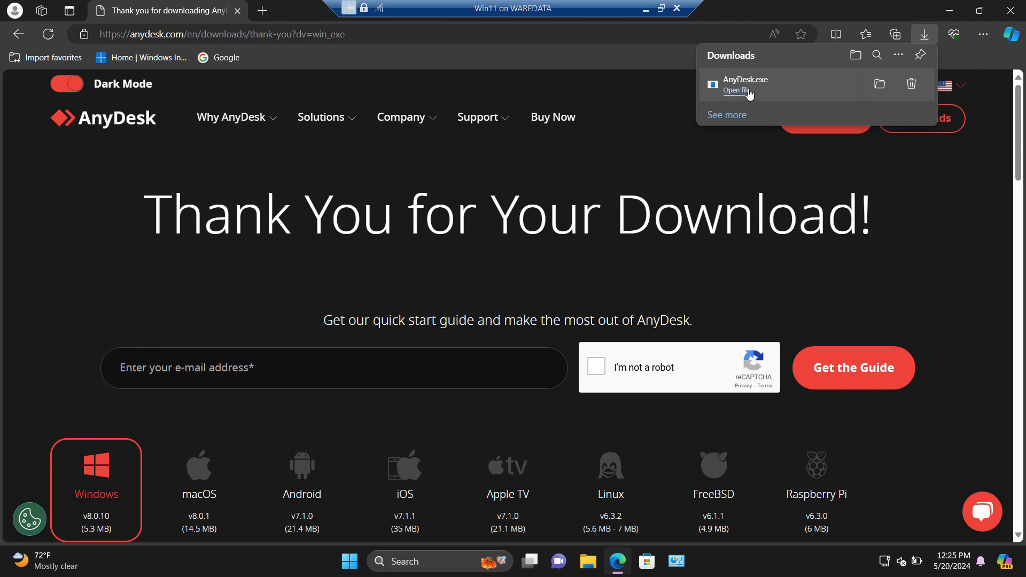
left_click(736, 90)
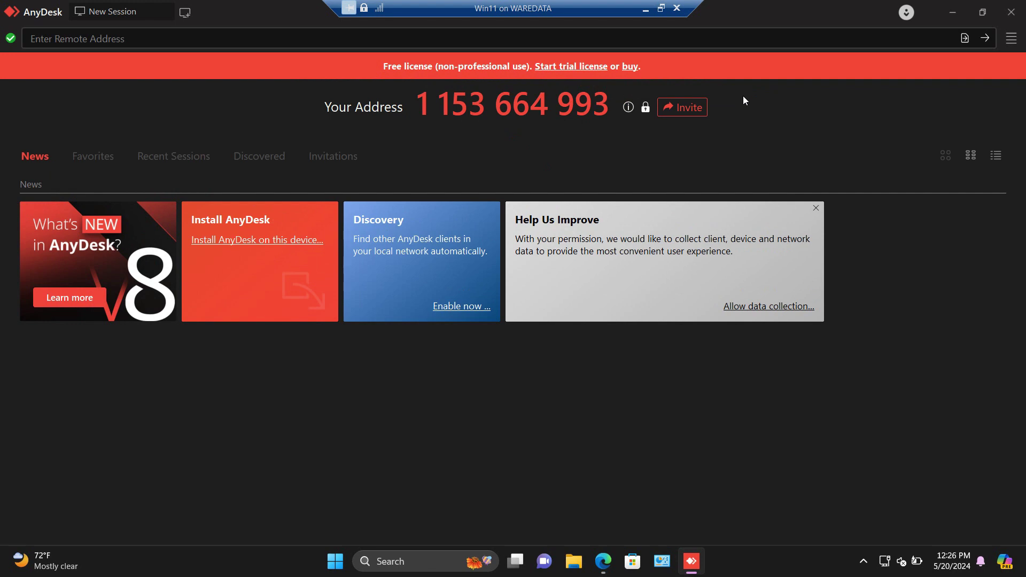
Install AnyDesk on the VM with default options, accepting the licence and the UAC prompt.
left_click(258, 244)
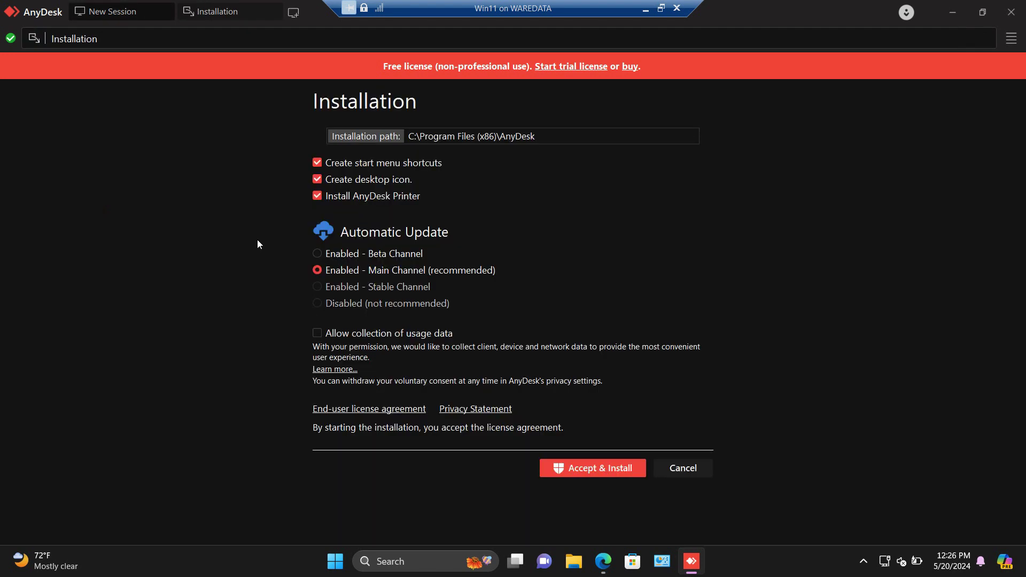
left_click(585, 470)
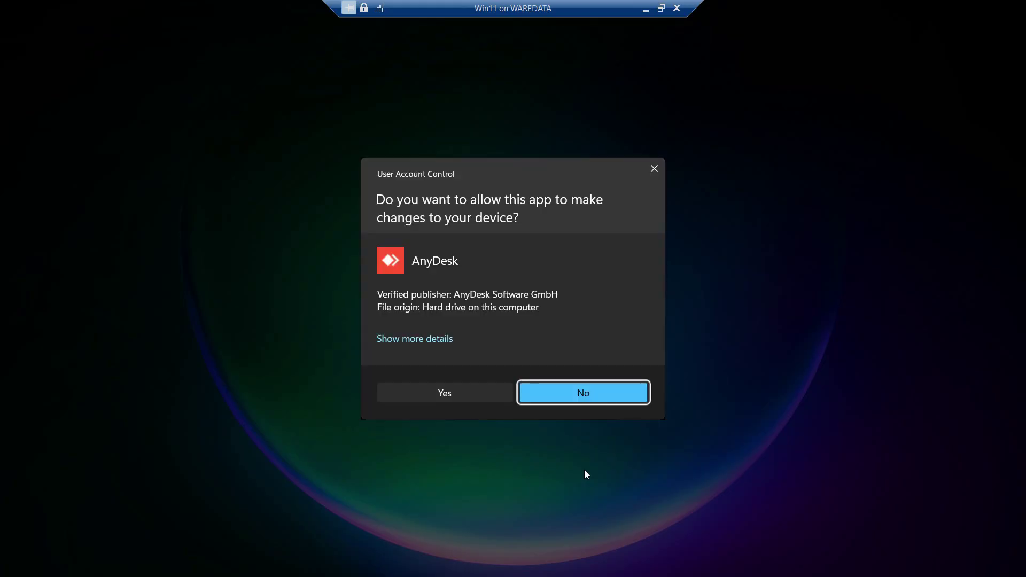
left_click(481, 399)
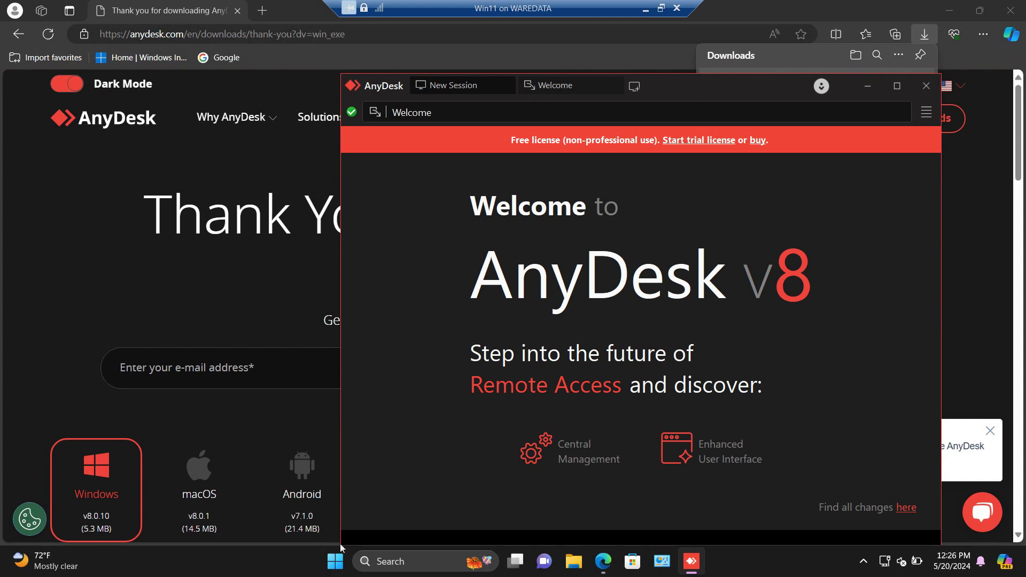
Dismiss the Start menu, close Edge, maximize AnyDesk and close its Welcome tab.
left_click(335, 561)
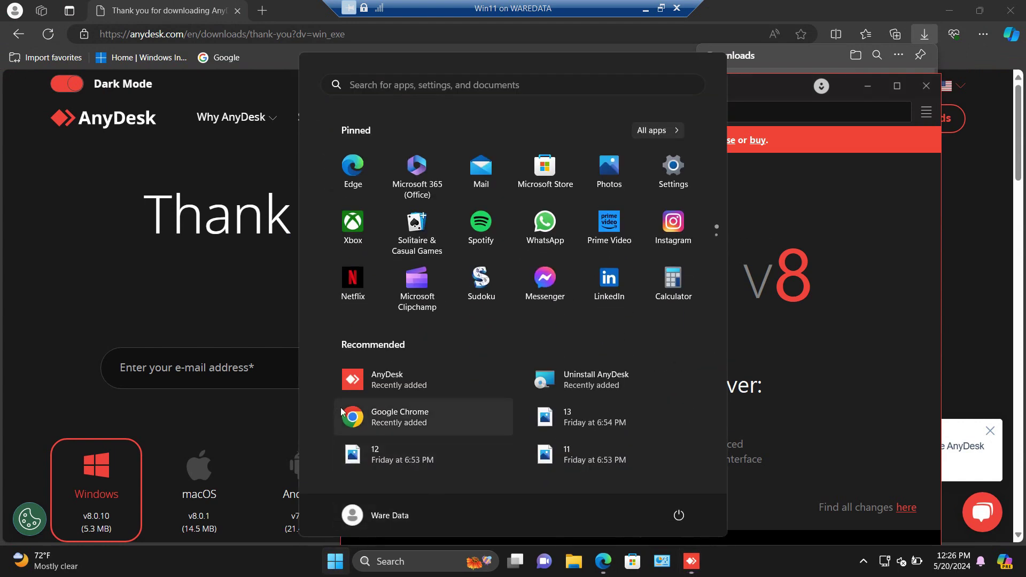
left_click(837, 181)
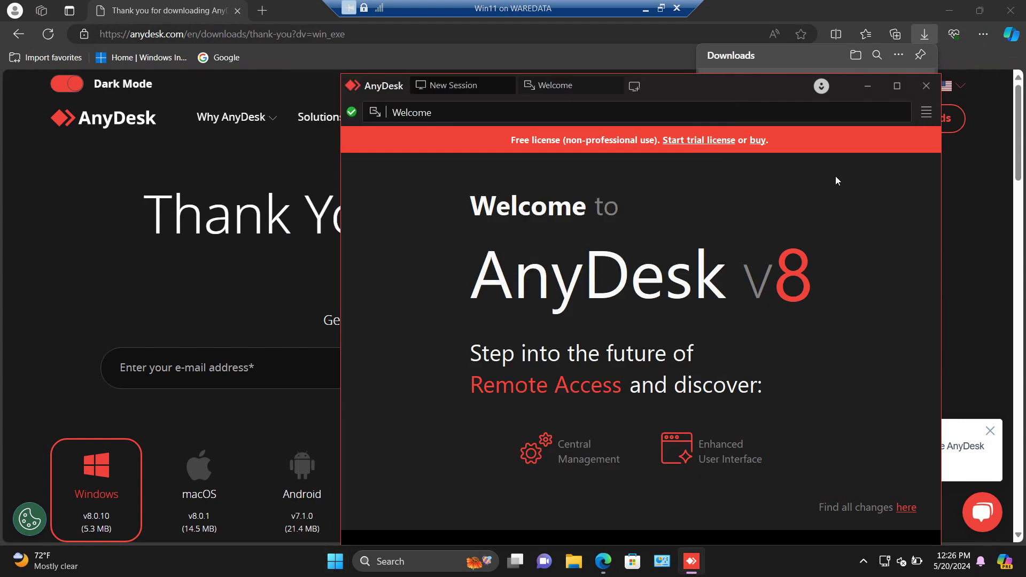
left_click(1012, 15)
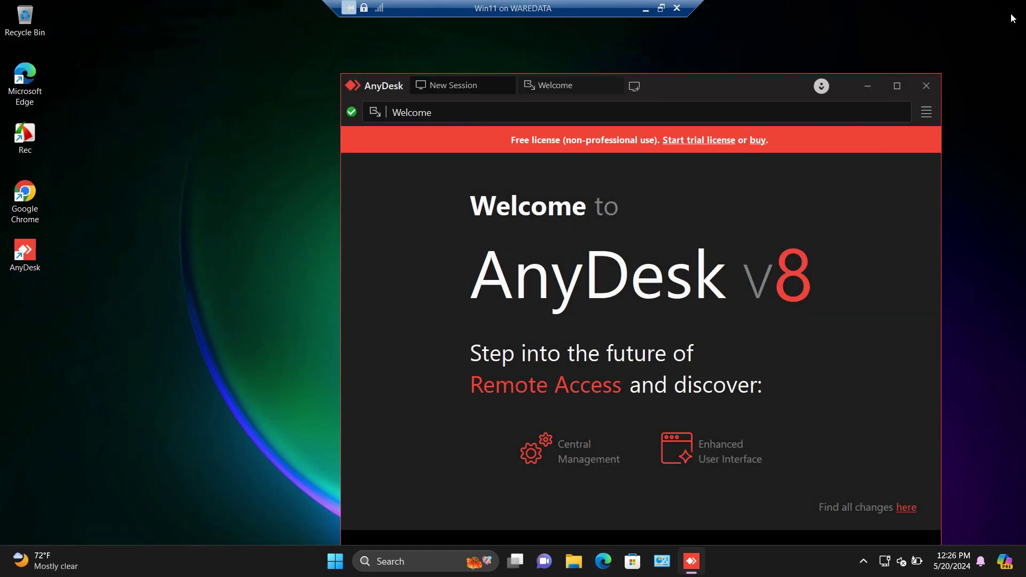
left_click(907, 85)
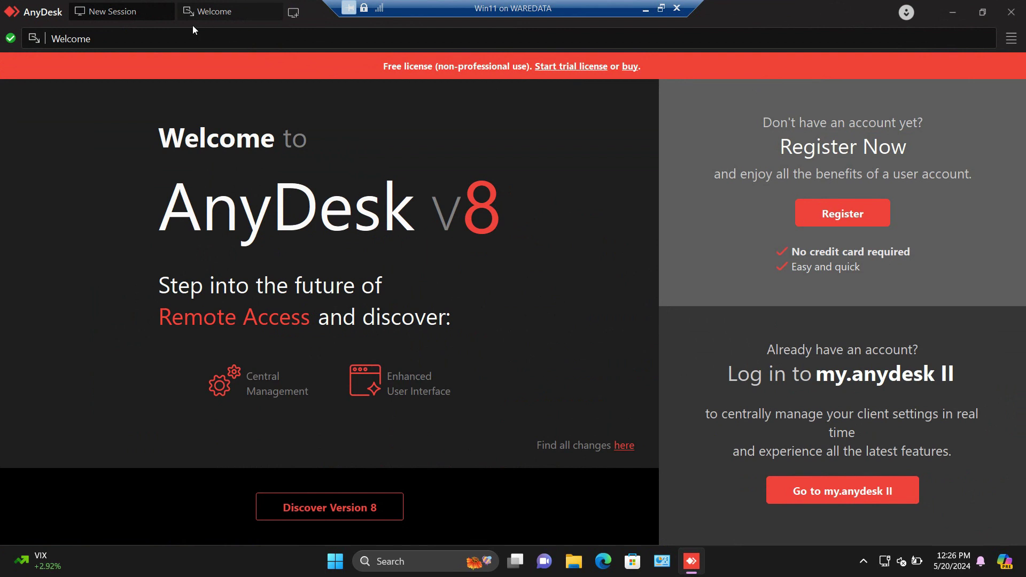
left_click(274, 12)
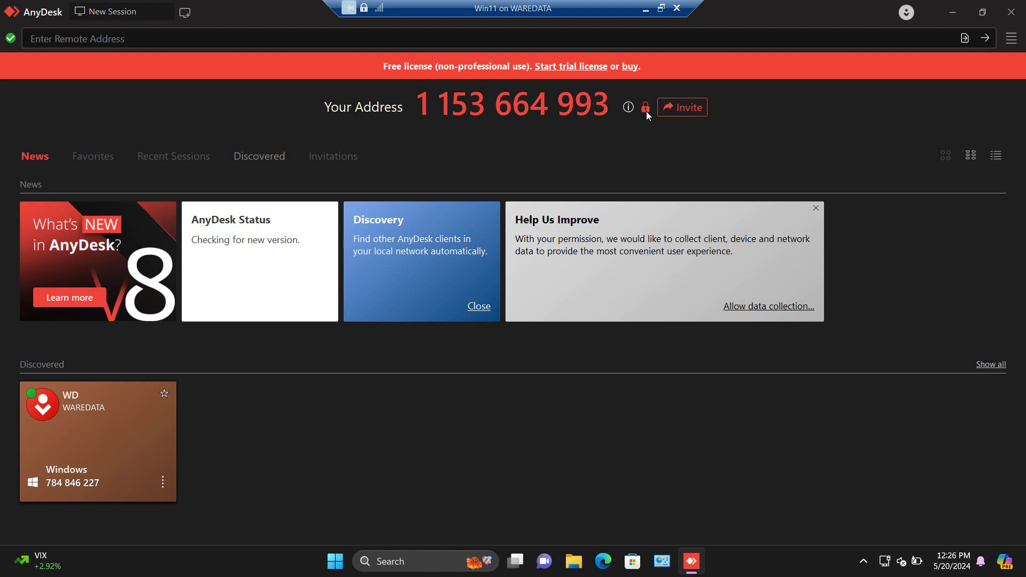
Unlock AnyDesk's admin settings and keep the Unattended Access permission profile.
left_click(646, 109)
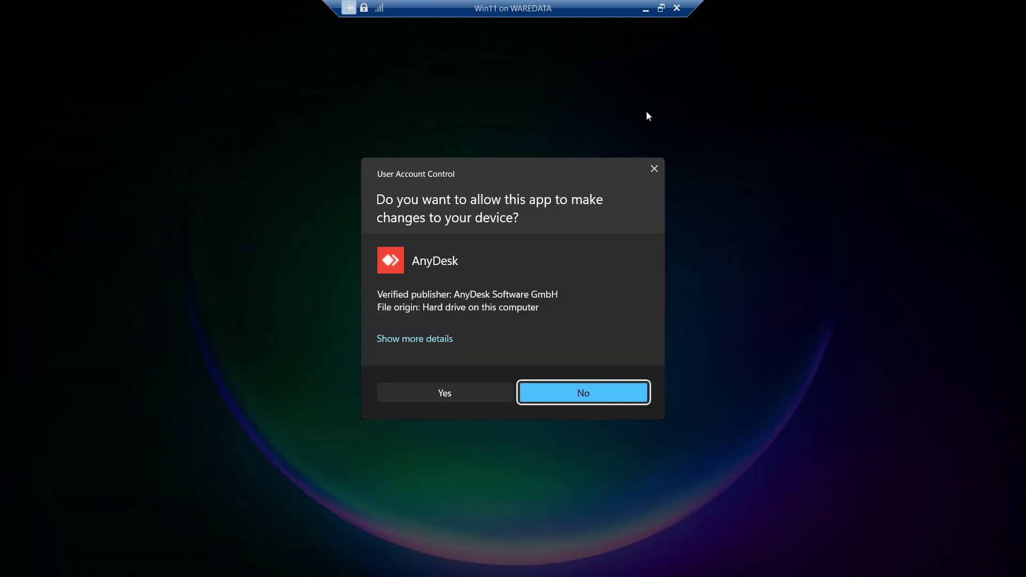
left_click(482, 396)
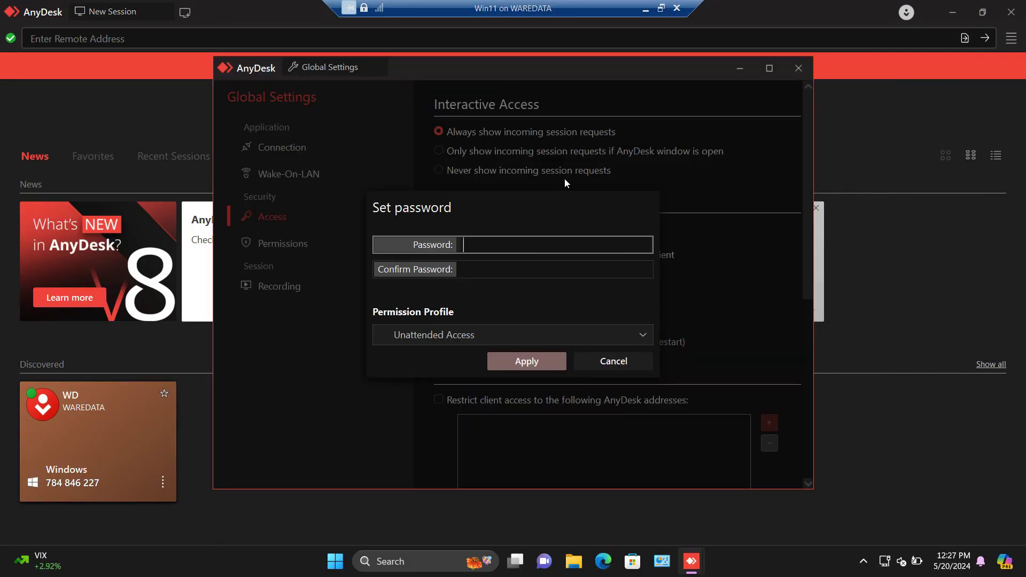
left_click(475, 333)
left_click(467, 410)
Enter and confirm the unattended-access password, apply it, and close Global Settings.
type("12345")
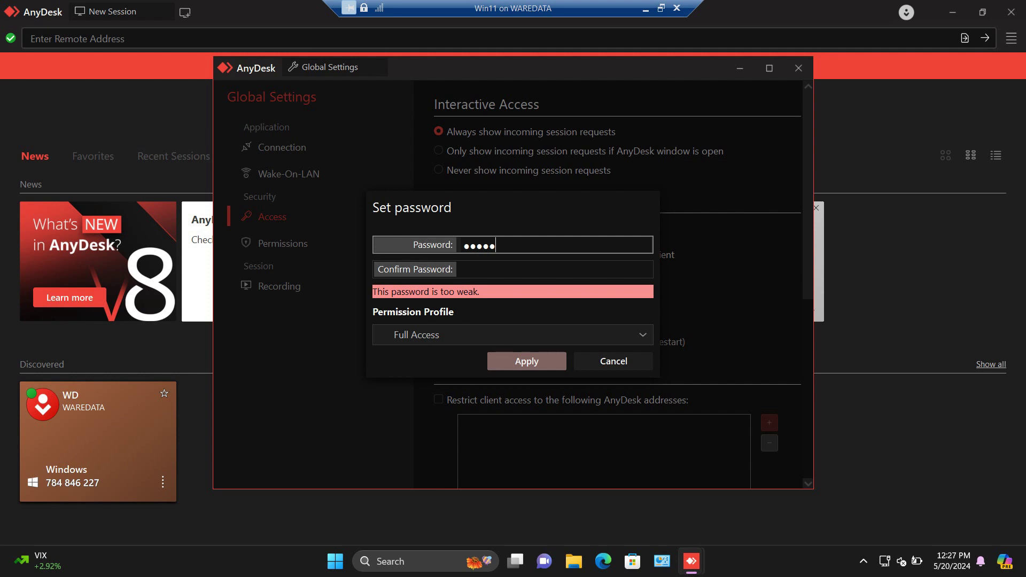
type("6789012")
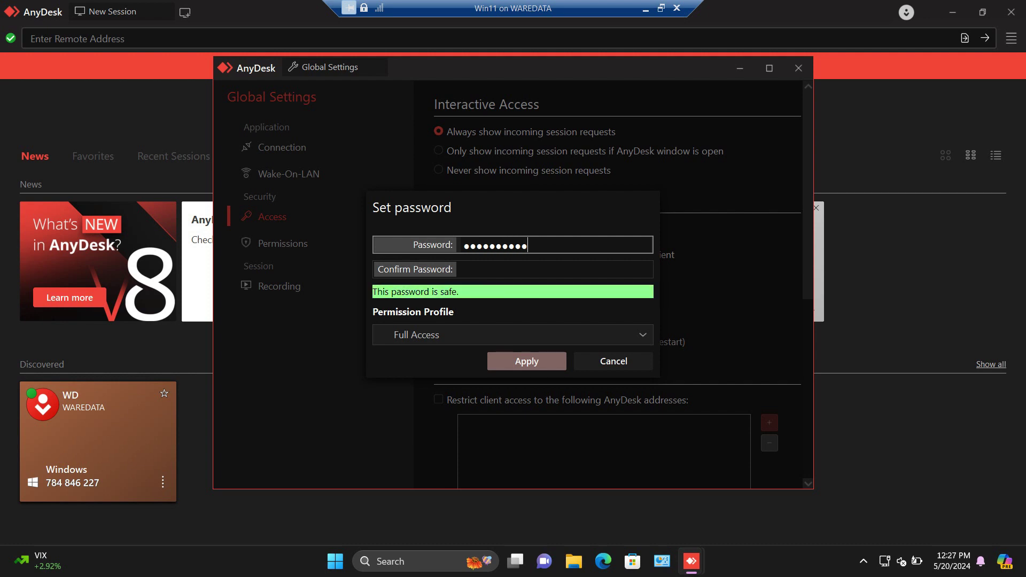
left_click(464, 269)
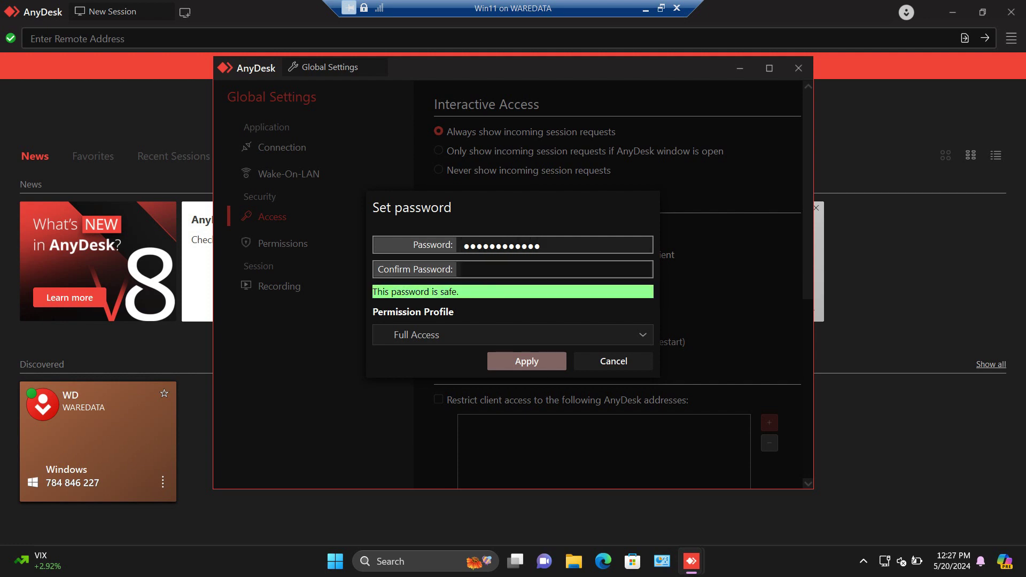
type("12345")
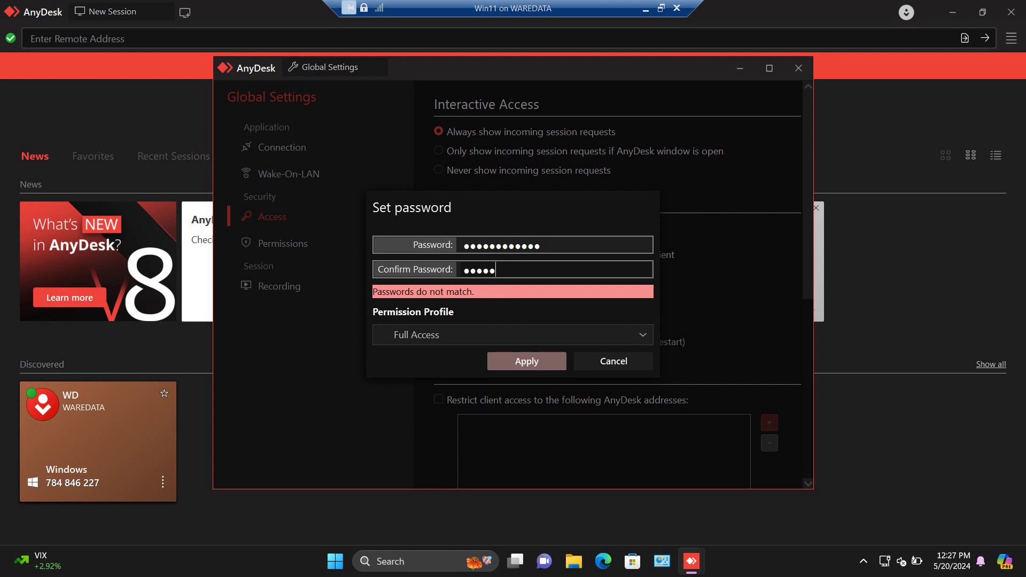
type("6789012")
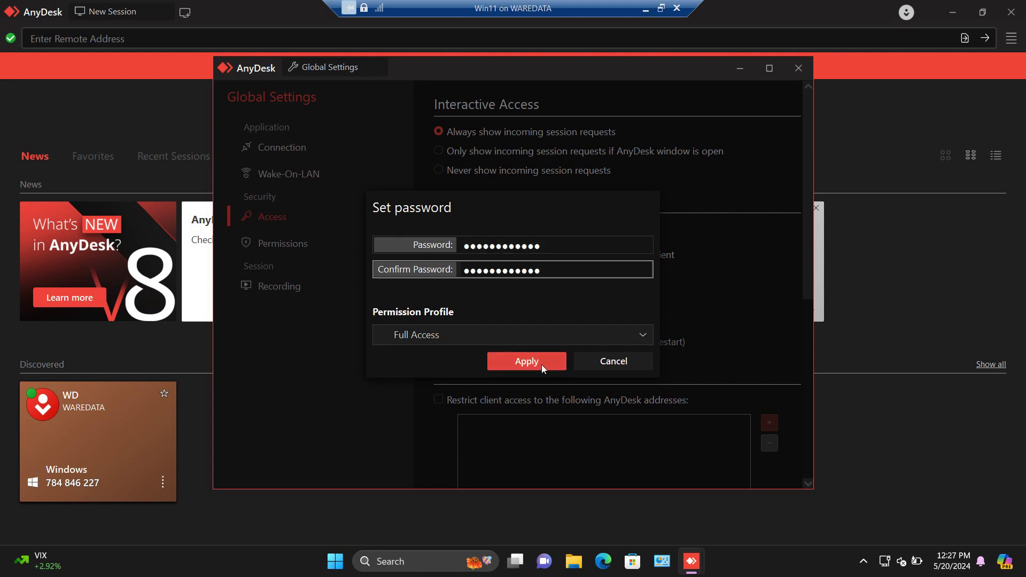
left_click(541, 364)
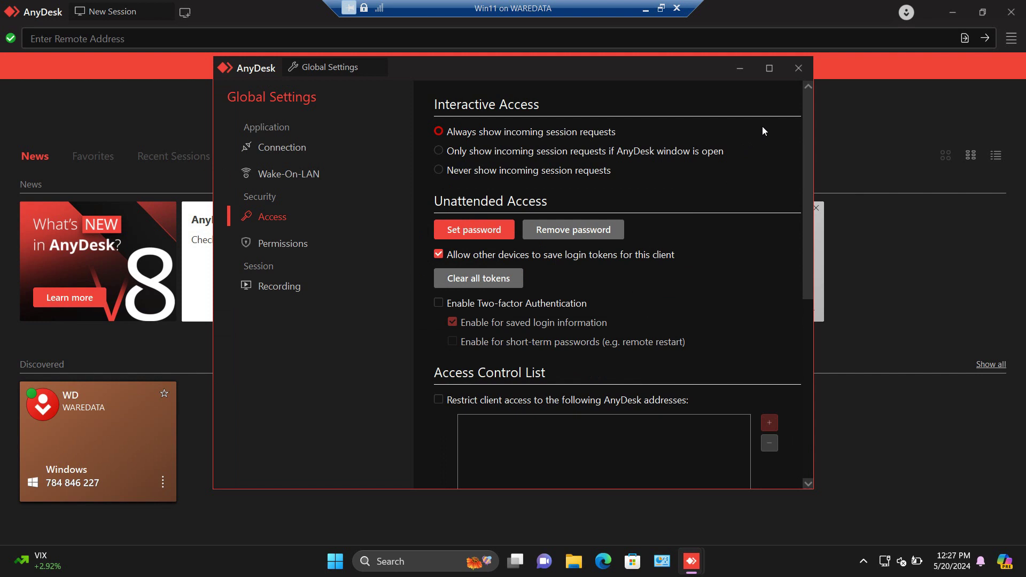
left_click(799, 70)
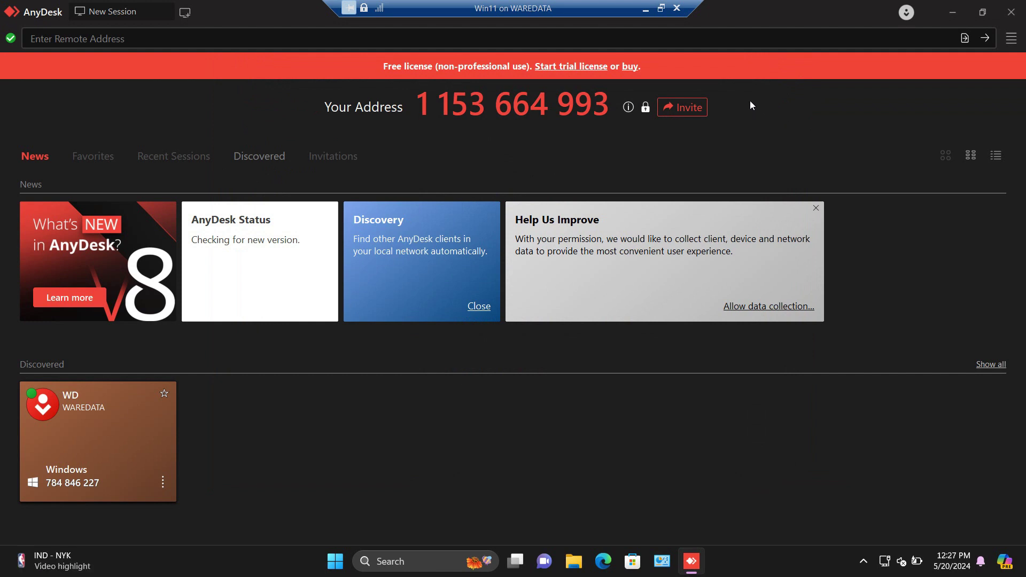
Exit VM full screen, move the VM window, and shrink AnyDesk inside the VM.
left_click(663, 9)
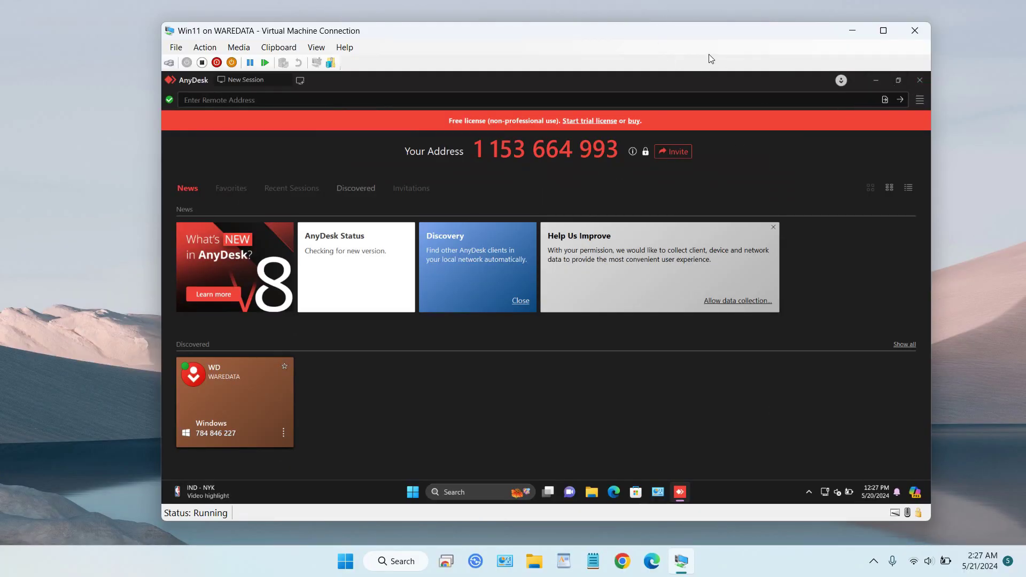
left_click_drag(663, 39, 755, 23)
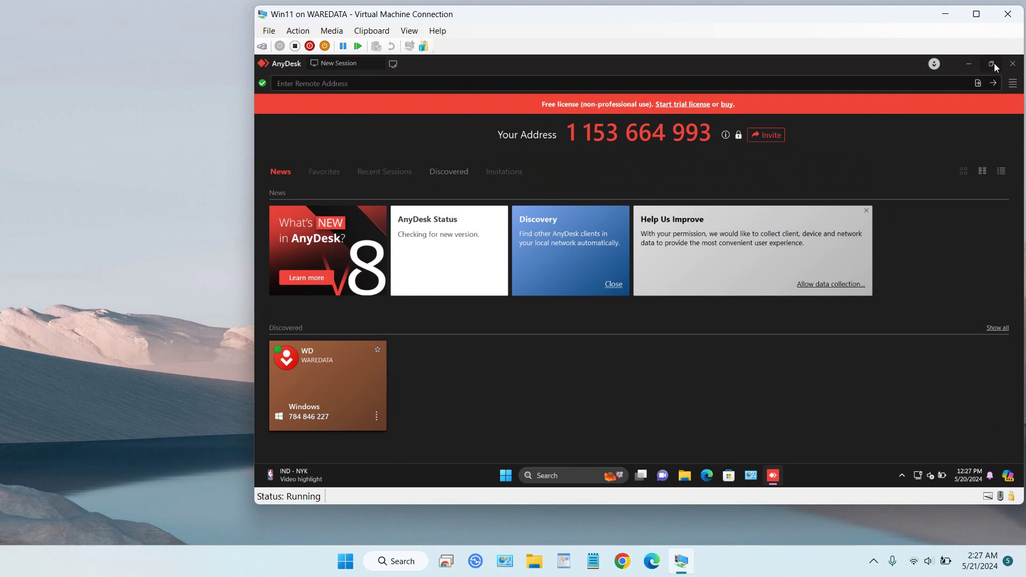
left_click(992, 65)
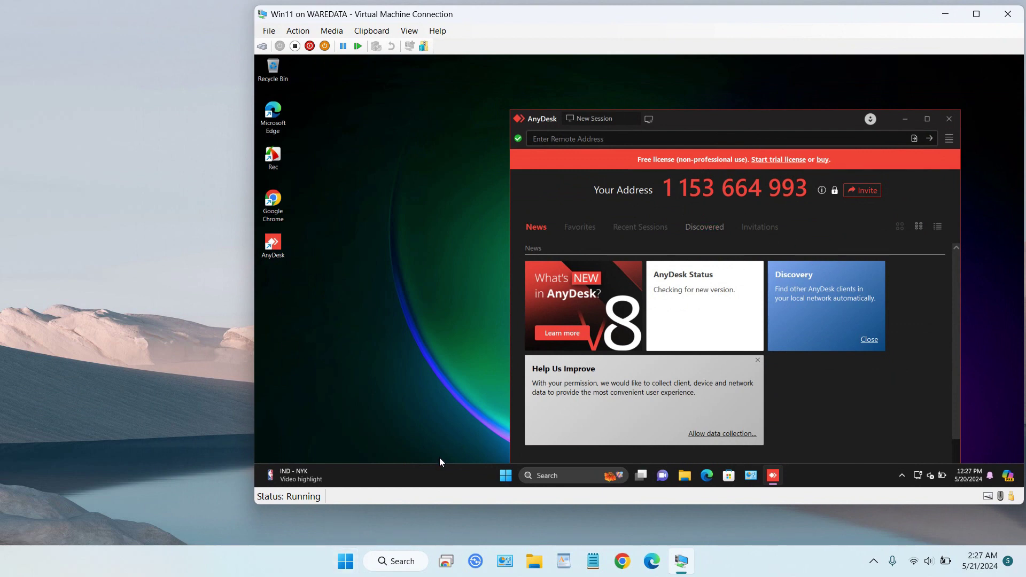
Launch AnyDesk on the host from the Start menu's recent apps and restore its window size.
left_click(346, 561)
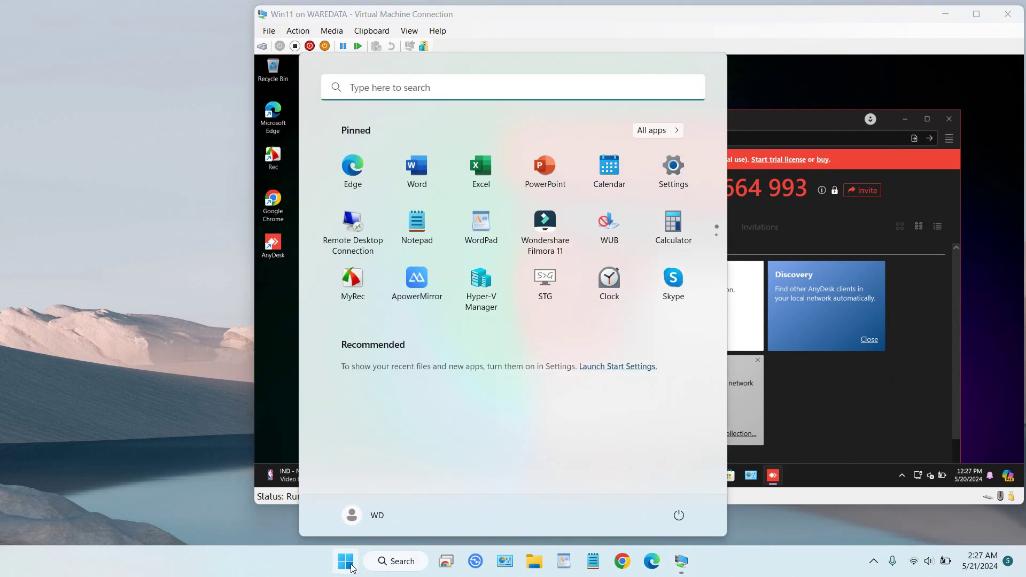
left_click(397, 94)
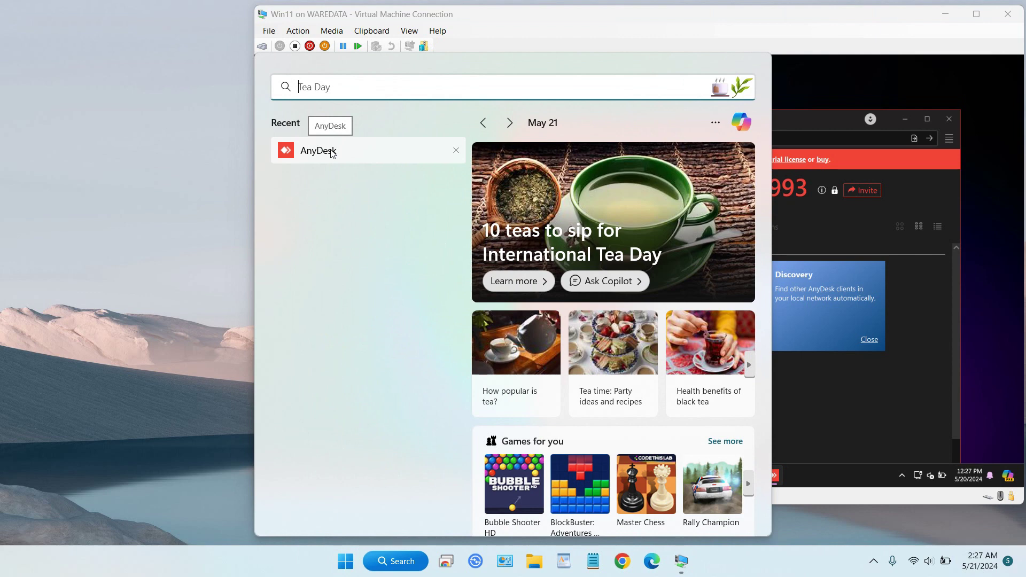
left_click(331, 151)
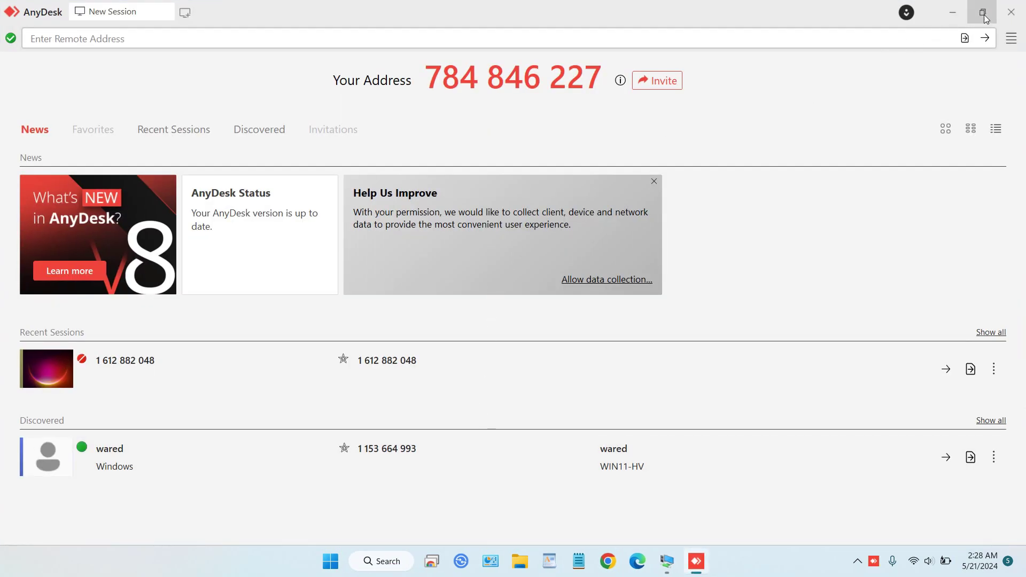
left_click(983, 12)
left_click(983, 12)
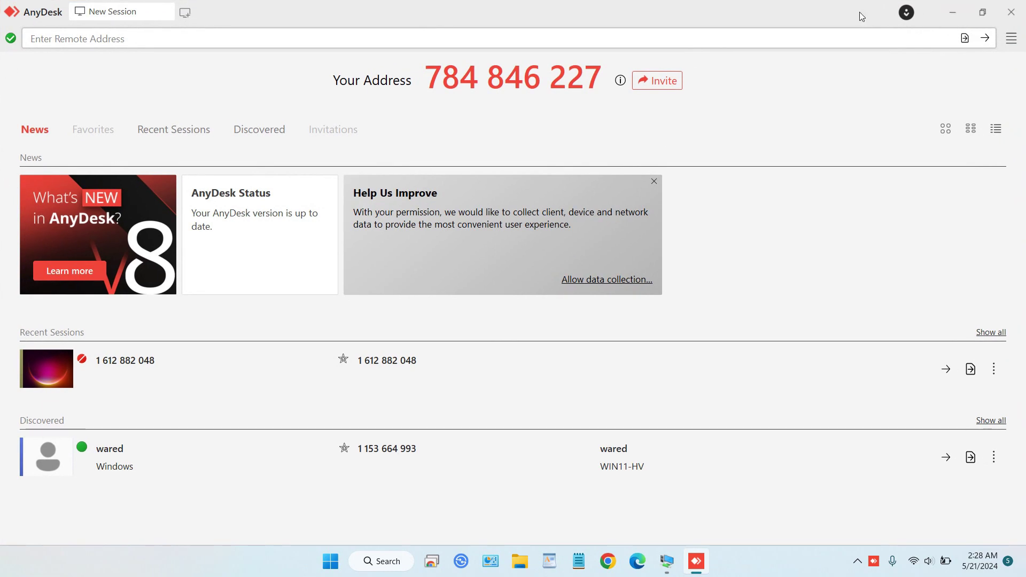
double_click(815, 18)
Narrow the host AnyDesk window and move the VM window to reveal it.
left_click(938, 107)
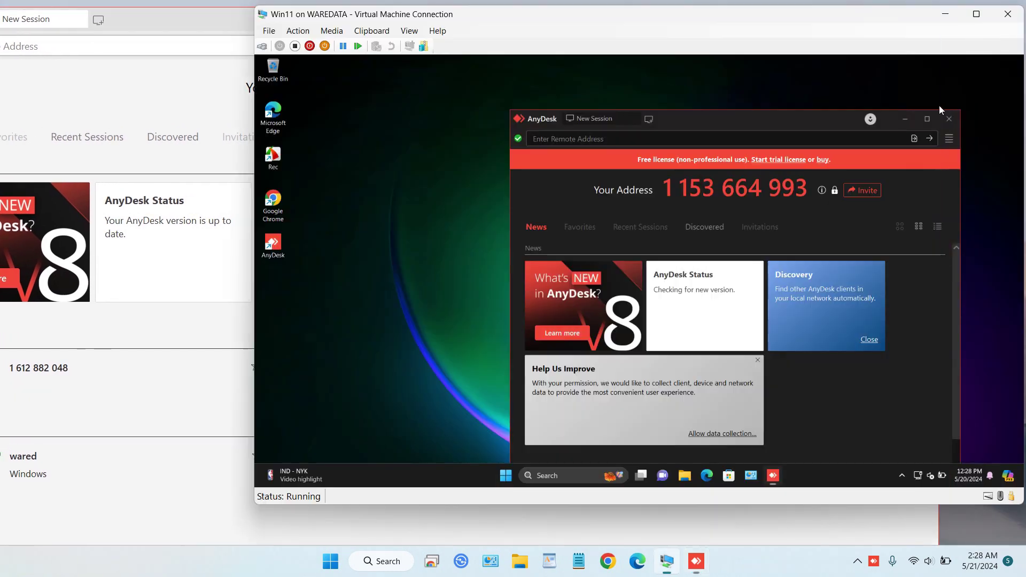
left_click(265, 21)
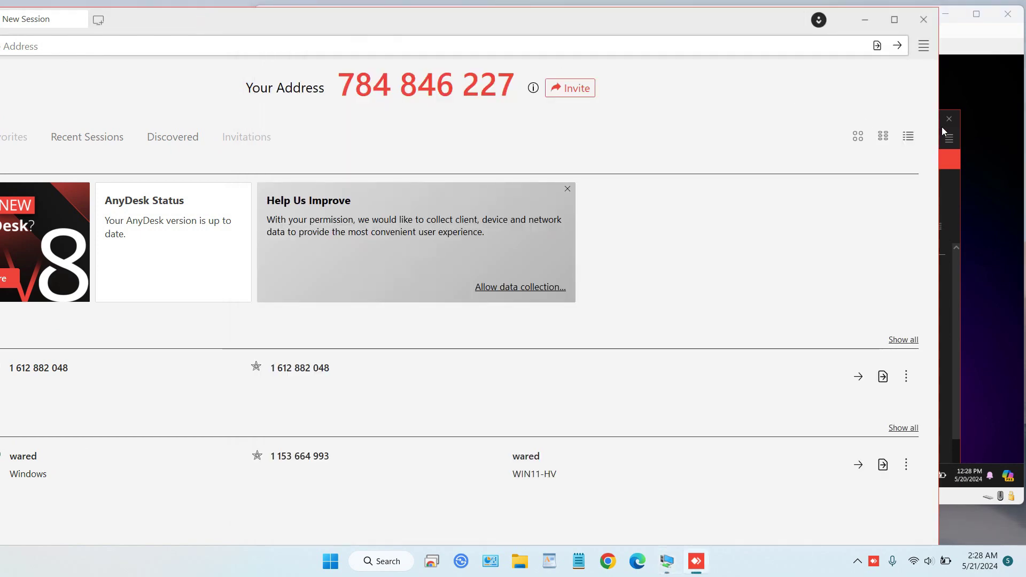
left_click_drag(939, 131, 479, 131)
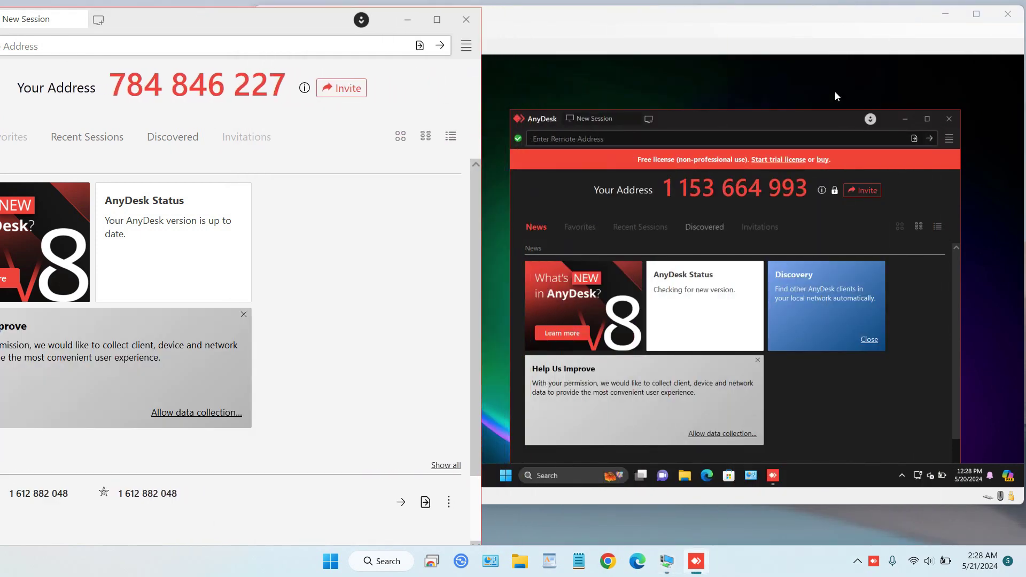
left_click_drag(791, 21, 882, 34)
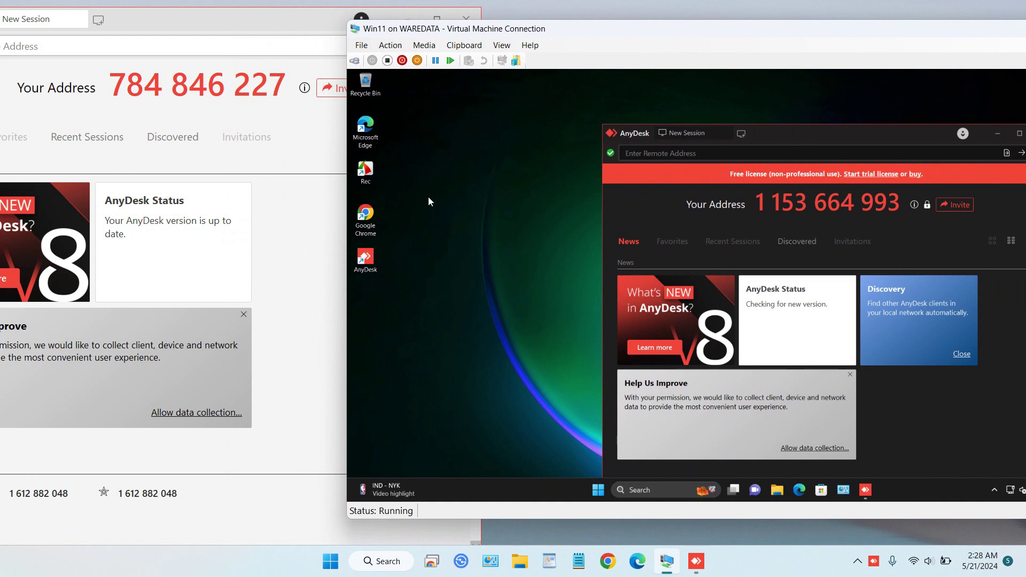
Set the VM display zoom to 50% and position both windows side by side.
left_click(505, 45)
mouse_move(543, 98)
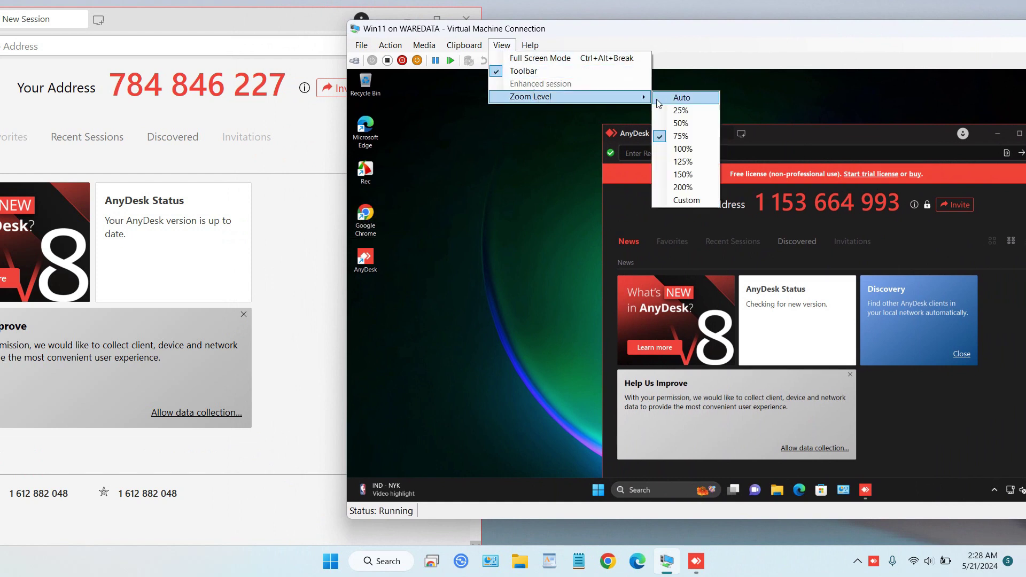
left_click(689, 123)
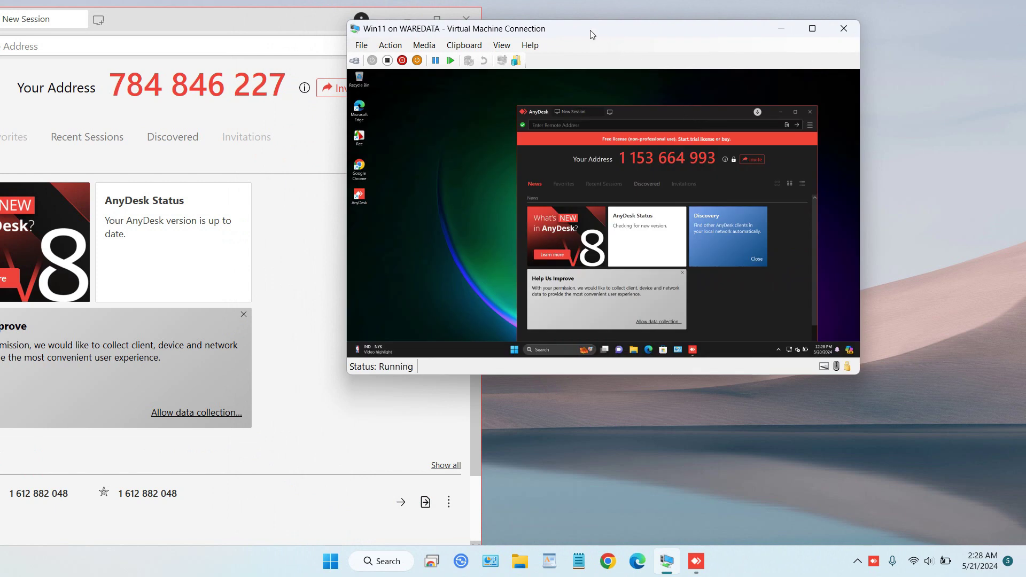
left_click_drag(591, 31, 746, 33)
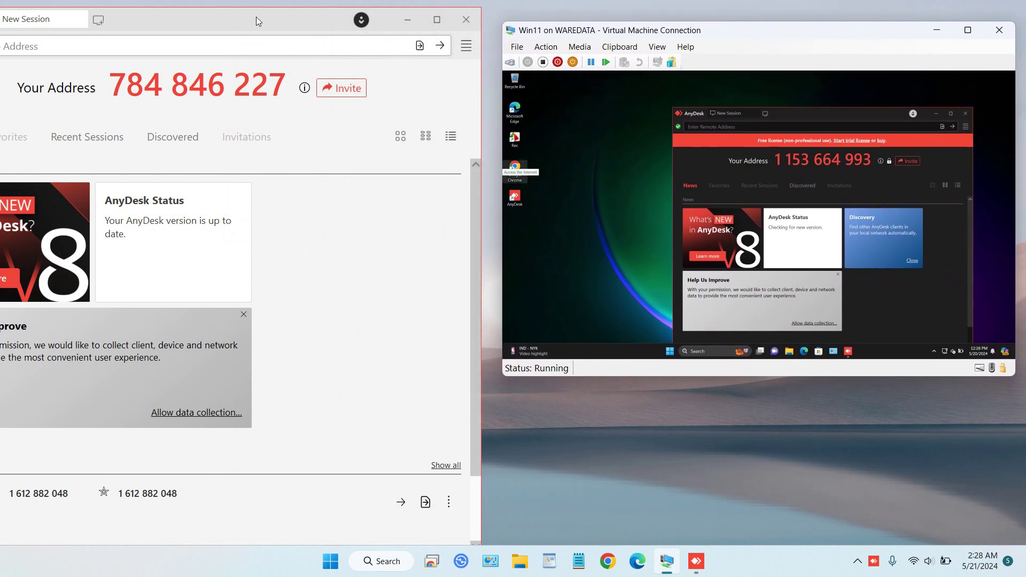
left_click_drag(258, 17, 282, 13)
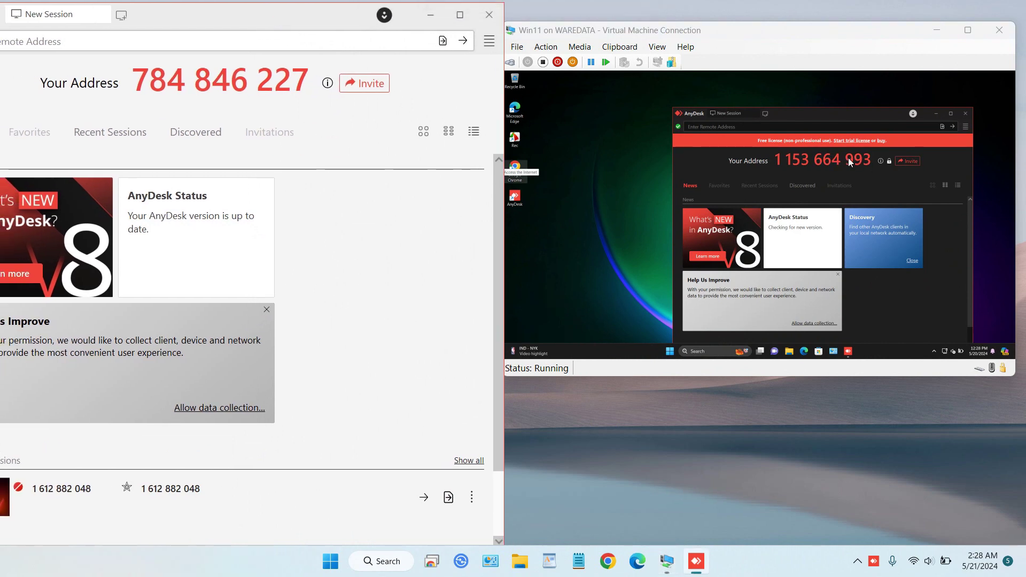
Type the VM's AnyDesk address into a new Notepad note, select it, and minimize Notepad.
left_click(399, 566)
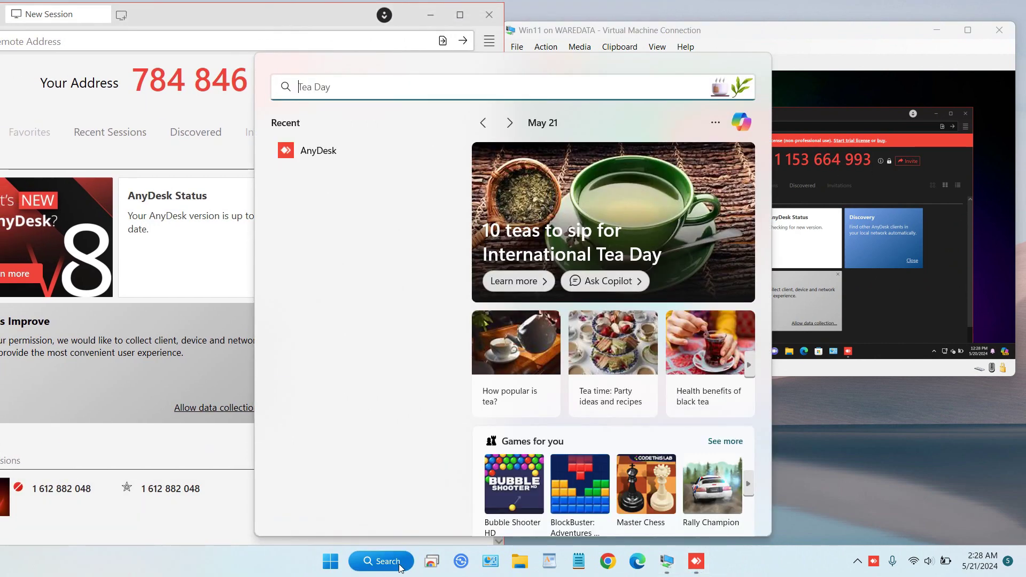
type("notepad")
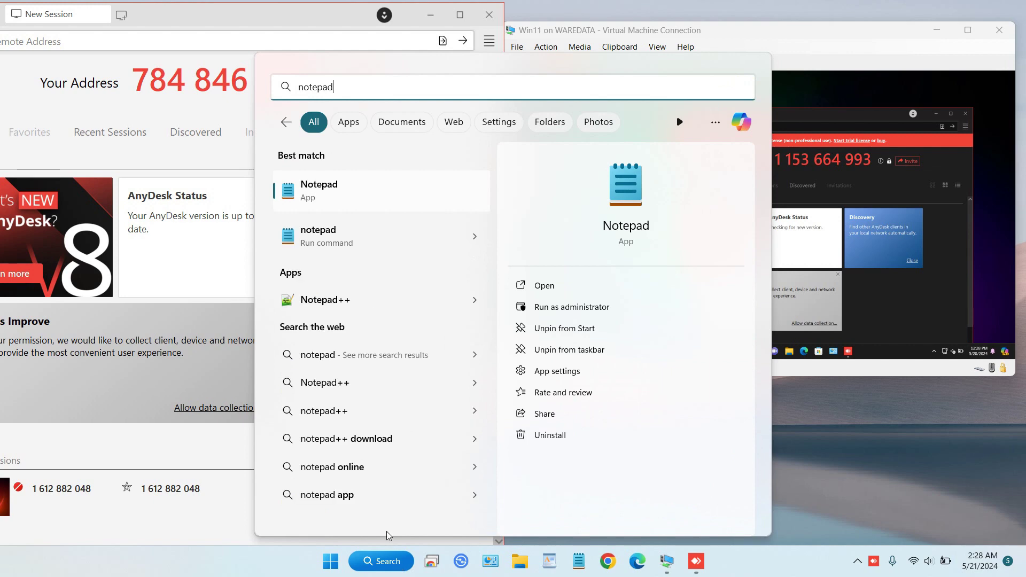
left_click(363, 207)
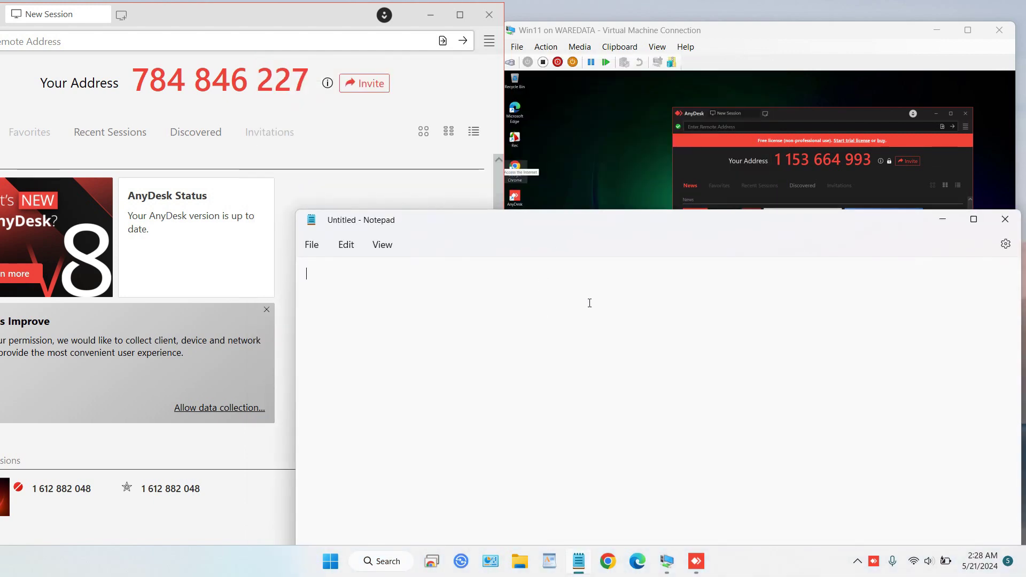
type("1153")
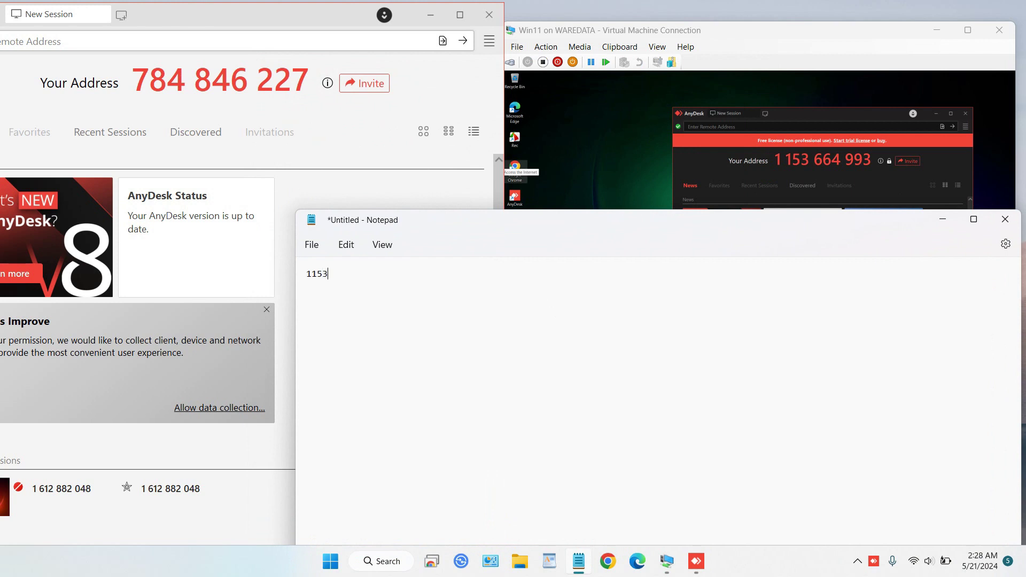
type("664993")
left_click_drag(534, 291, 254, 294)
key("ctrl+c")
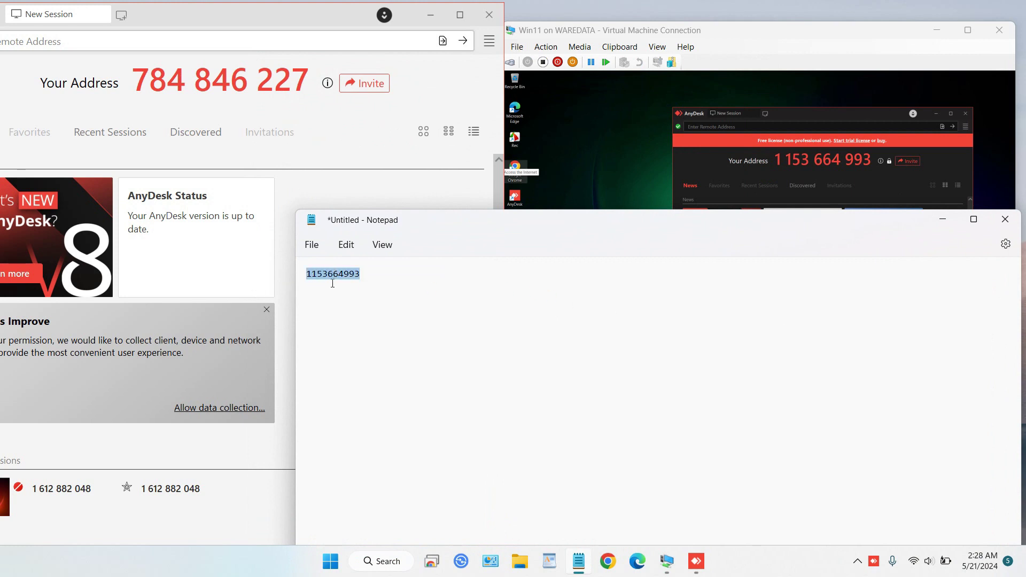
left_click(941, 222)
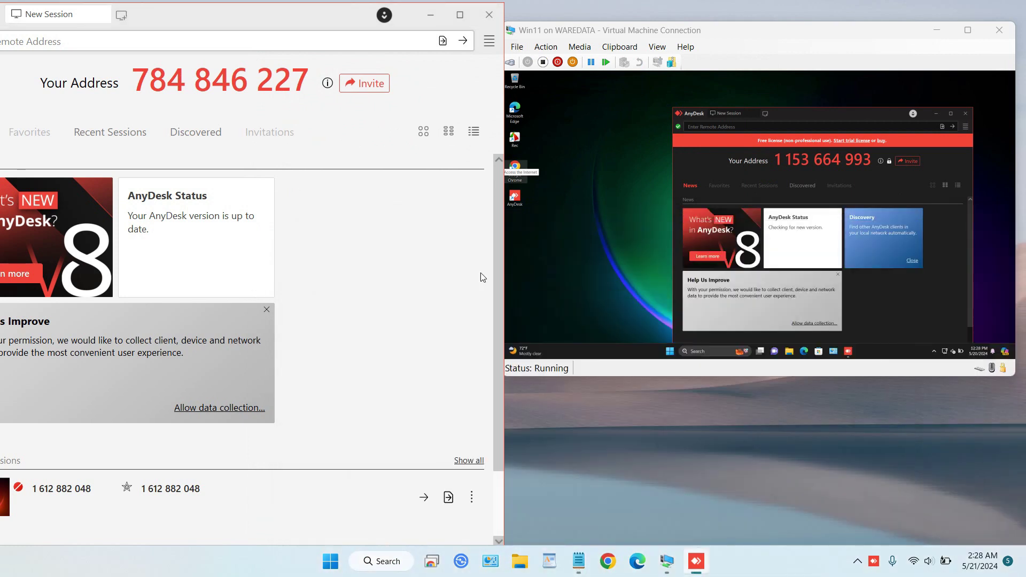
Paste the VM's address into host AnyDesk's remote address field and connect.
left_click_drag(172, 16, 271, 17)
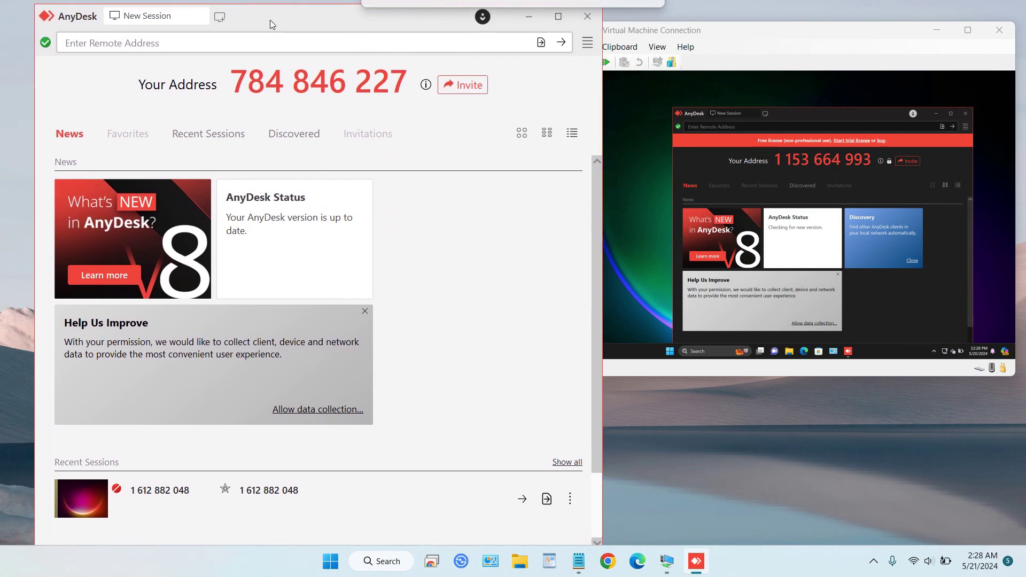
left_click(132, 48)
key("ctrl+v")
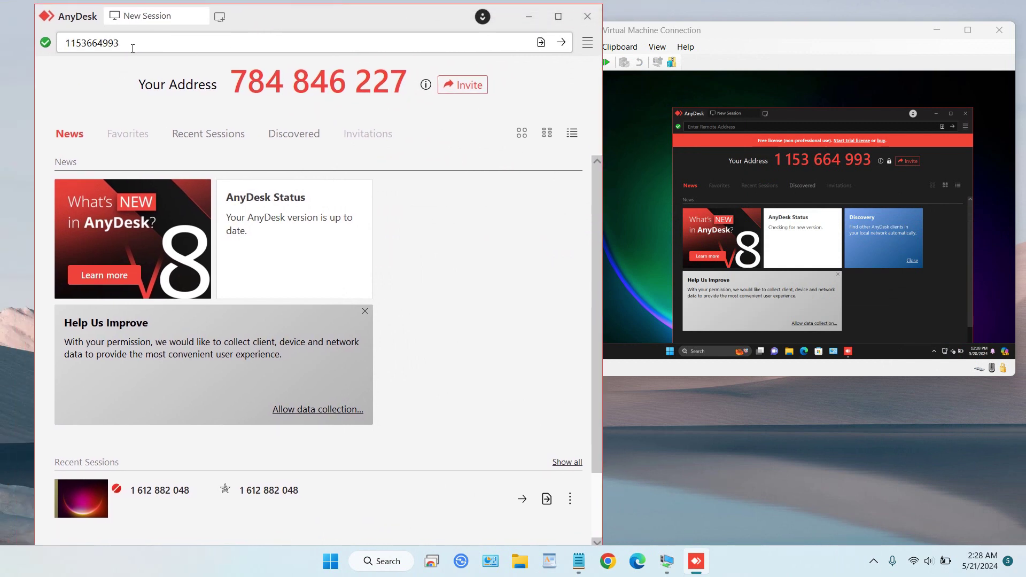
left_click(561, 43)
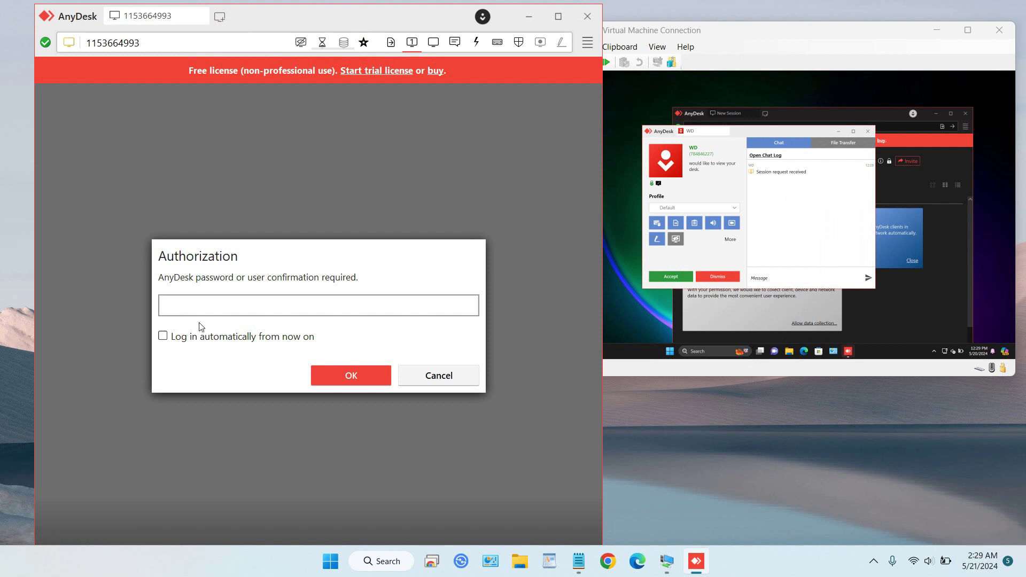
Authorize with the VM's AnyDesk password and minimize the VM Connection window.
type("•••••••••••••")
left_click(323, 377)
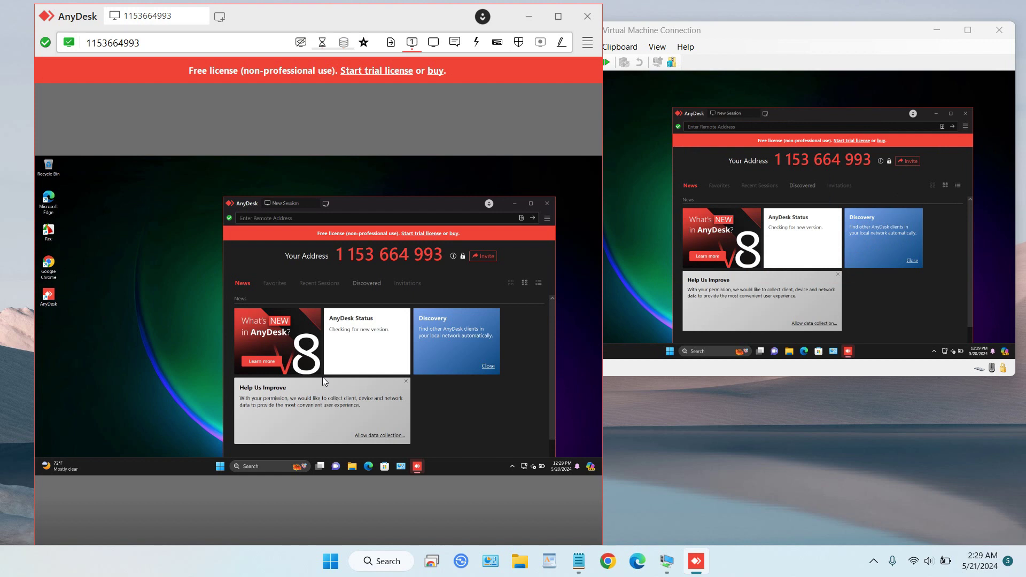
left_click(935, 30)
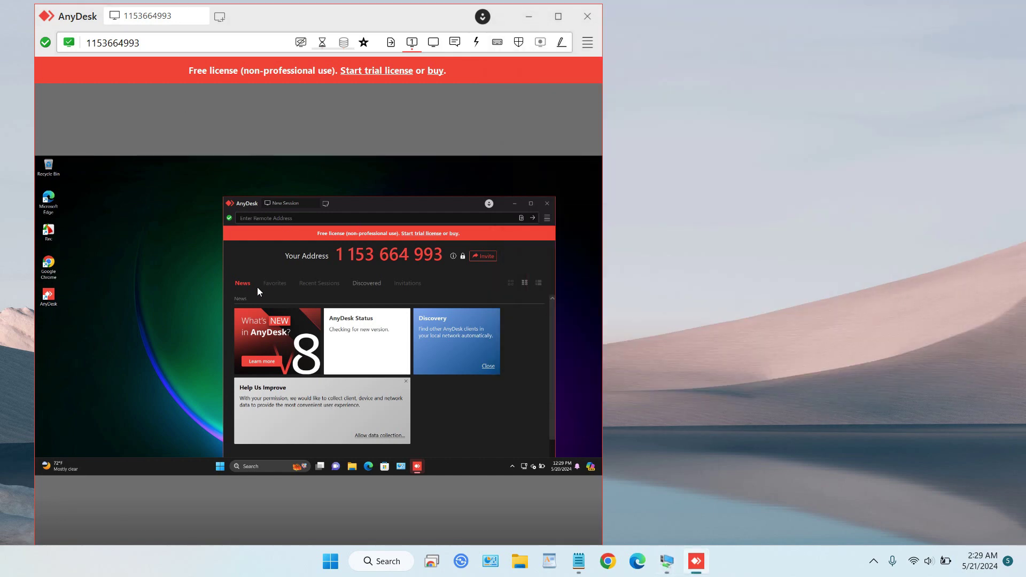
left_click(217, 470)
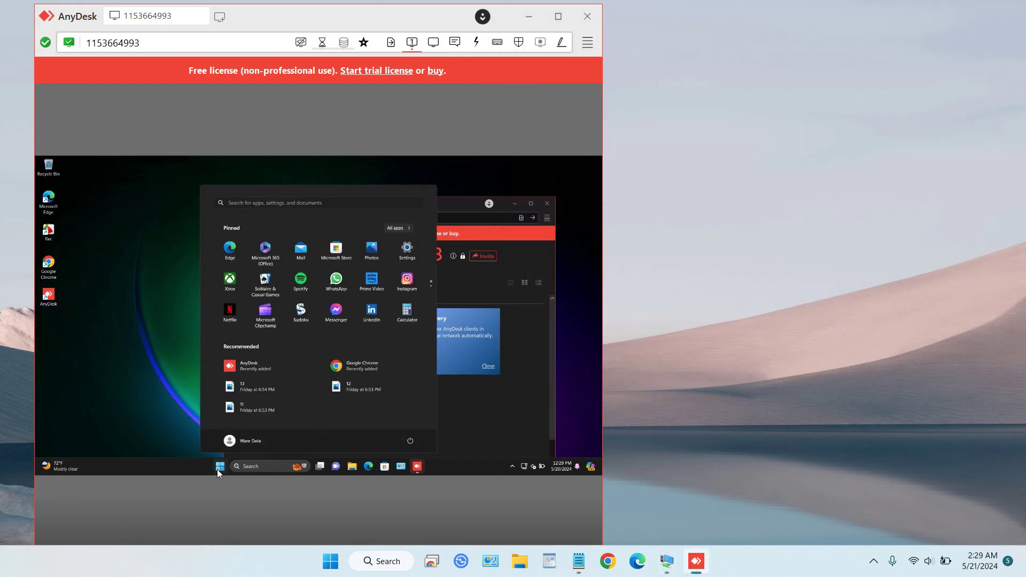
left_click(217, 469)
left_click(217, 470)
left_click(217, 469)
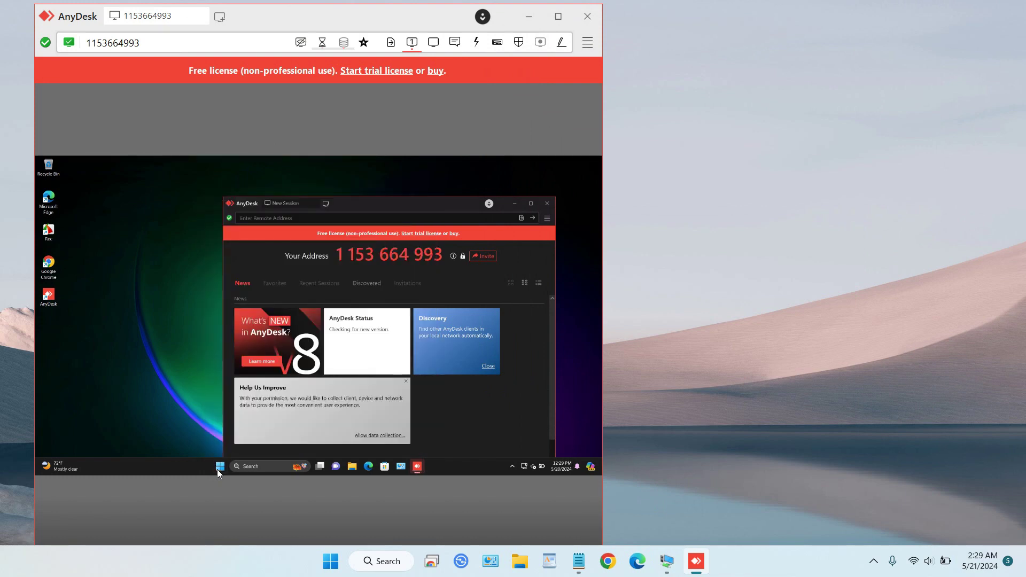
left_click(217, 469)
left_click(217, 469)
left_click(217, 469)
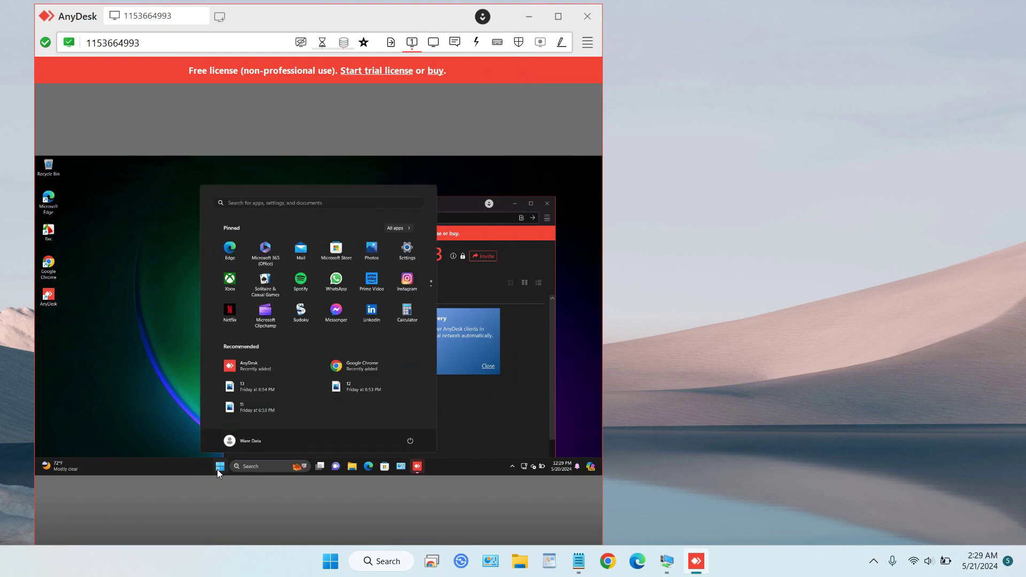
left_click(217, 470)
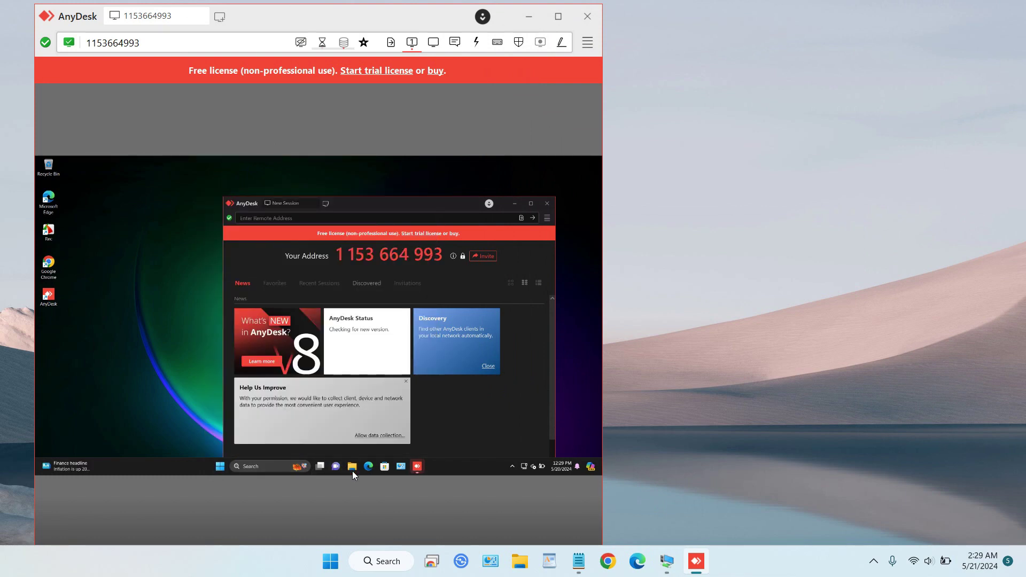
left_click(352, 469)
left_click(592, 162)
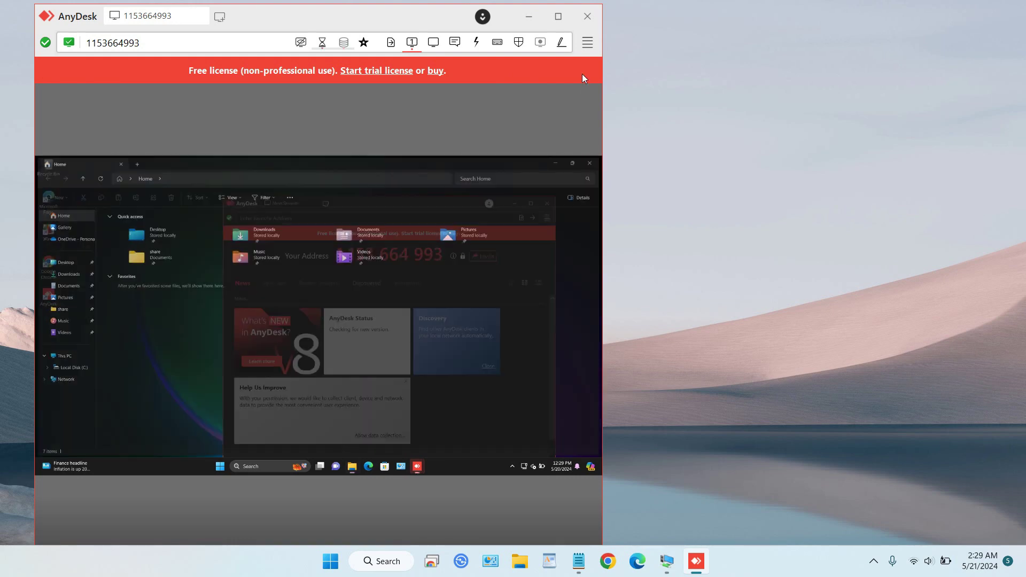
left_click(559, 16)
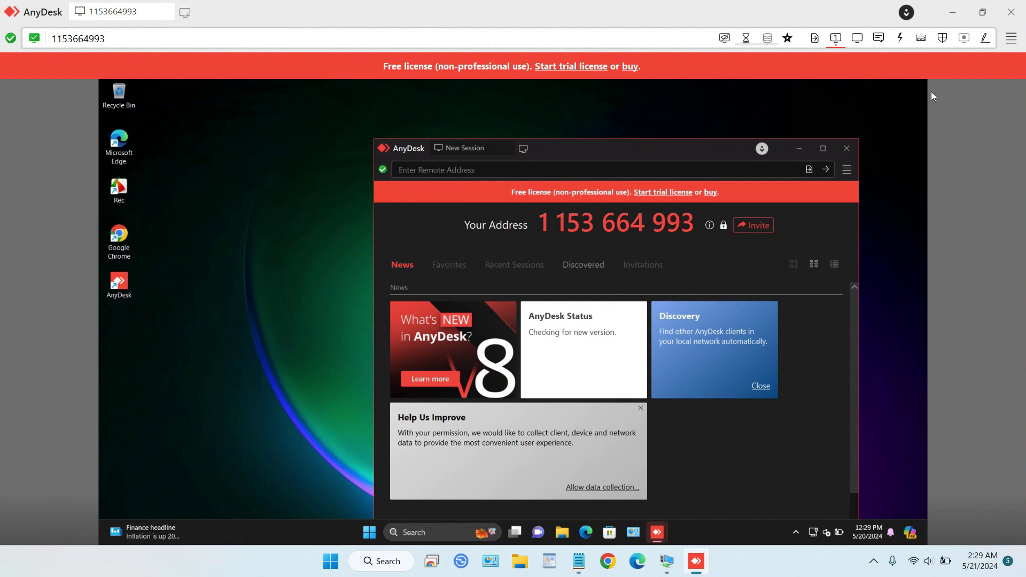
left_click(982, 12)
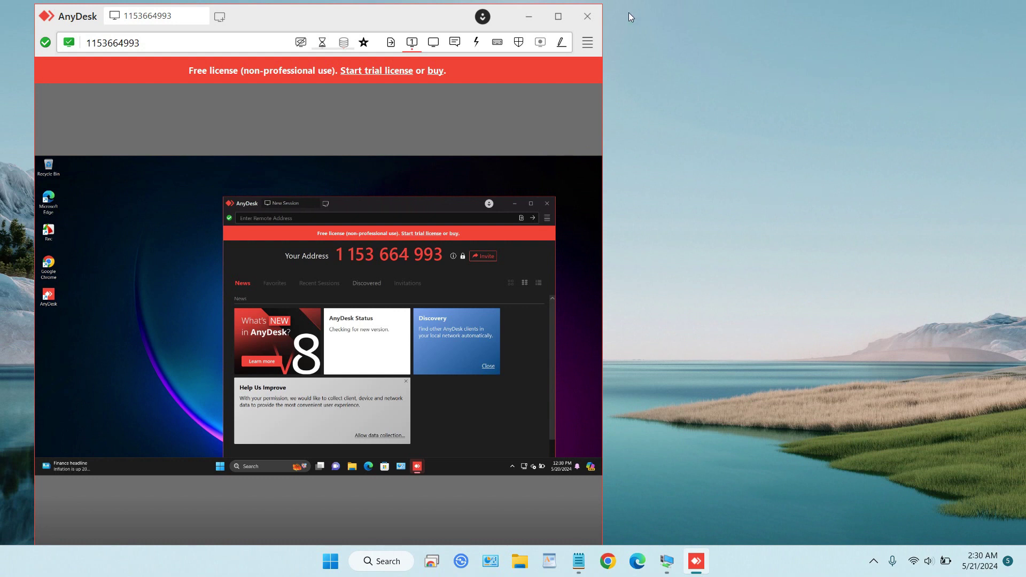
End the AnyDesk session to the VM and close AnyDesk inside the full-screen VM.
left_click(585, 16)
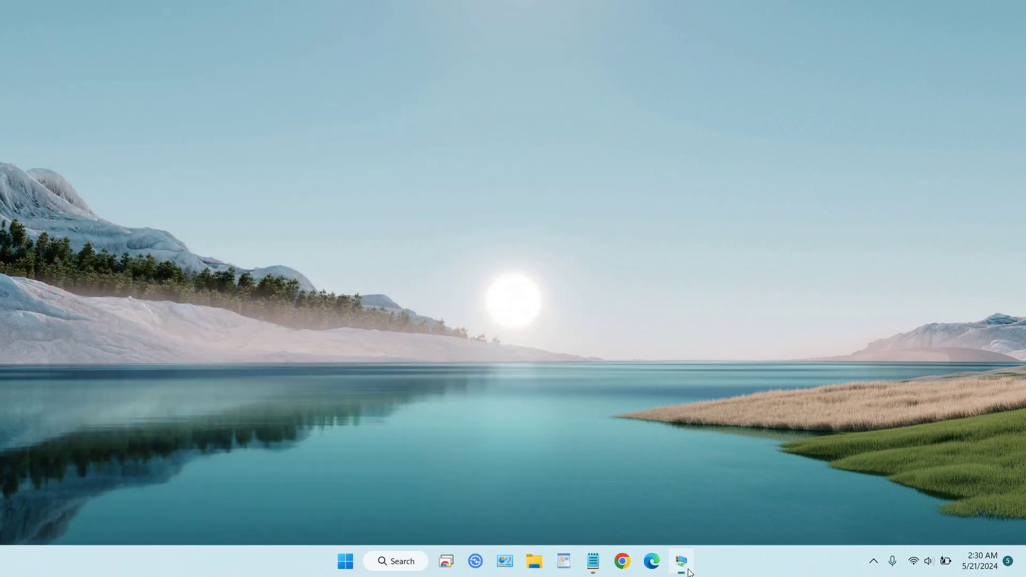
left_click(681, 561)
left_click(974, 24)
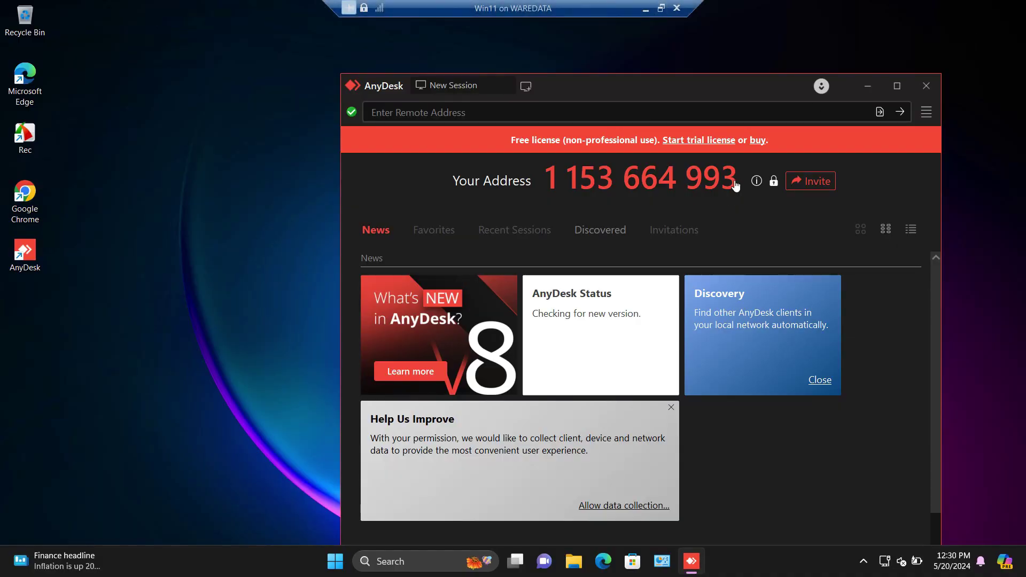
left_click(925, 87)
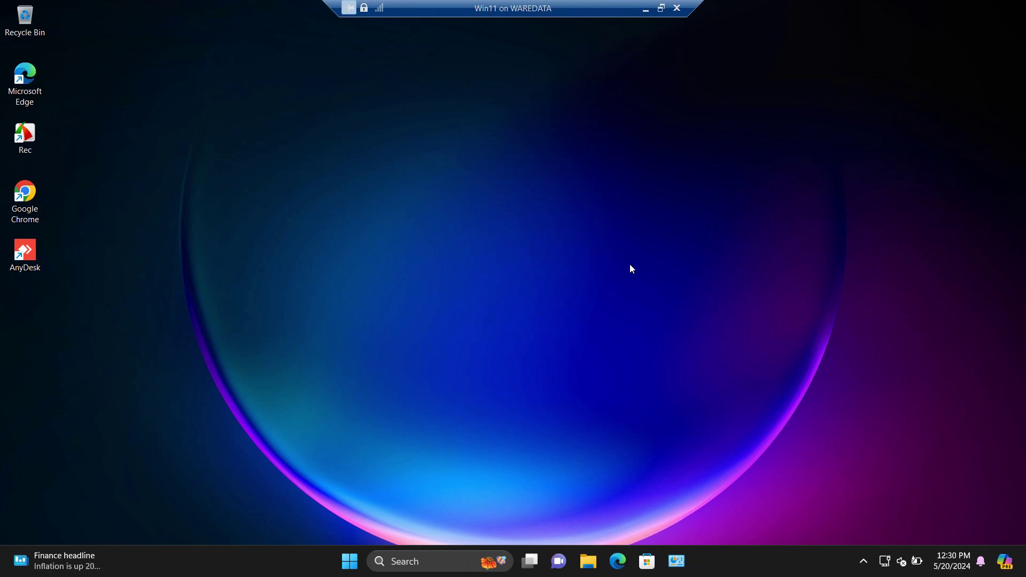
Quit the host's AnyDesk from its tray icon and return the VM view to full screen.
left_click(661, 8)
left_click(874, 561)
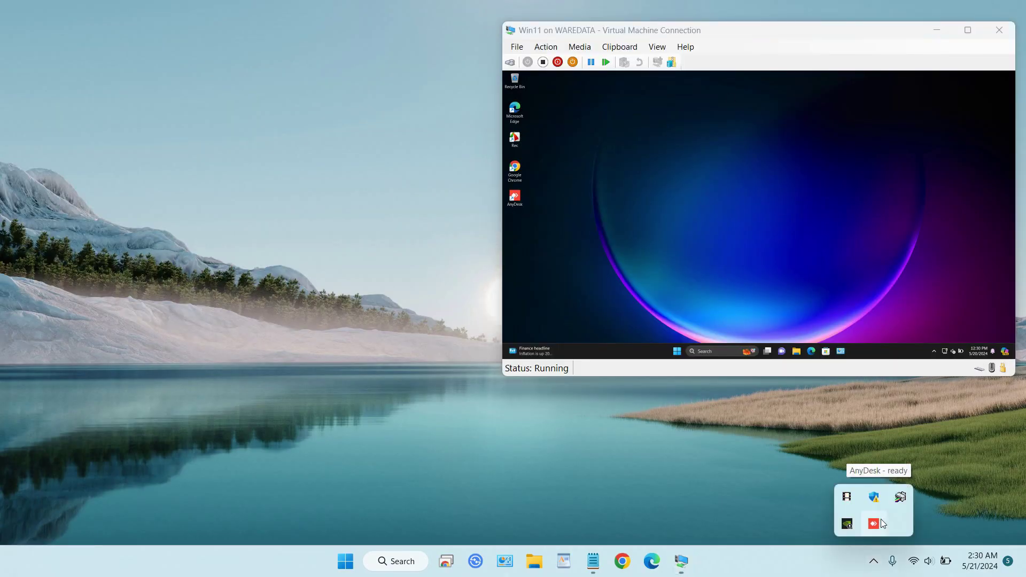
right_click(881, 519)
left_click(858, 516)
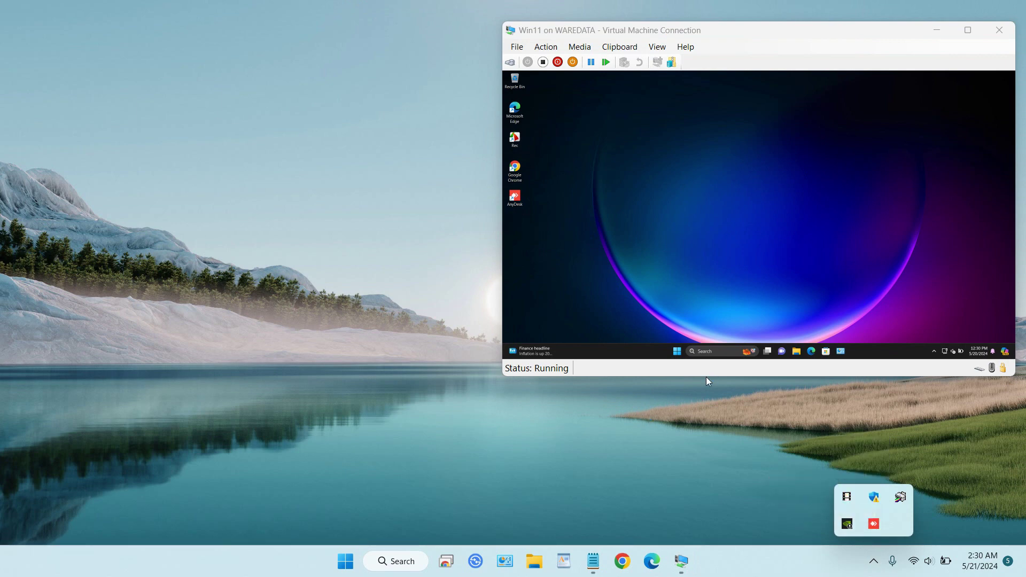
left_click(967, 30)
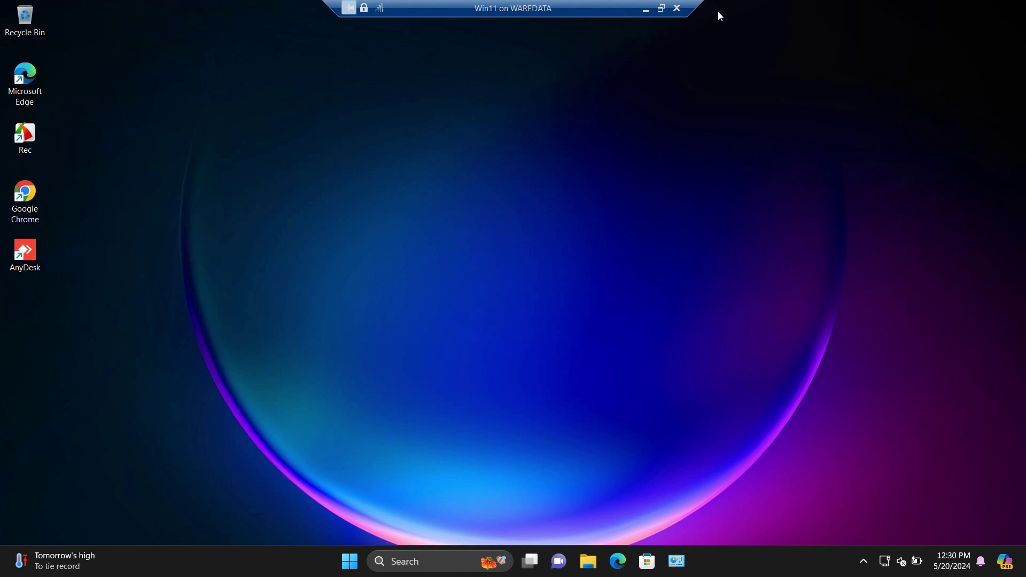
Launch Chrome in the VM, search 'chrome re' to reach Chrome Remote Desktop, and choose Share my screen.
double_click(34, 213)
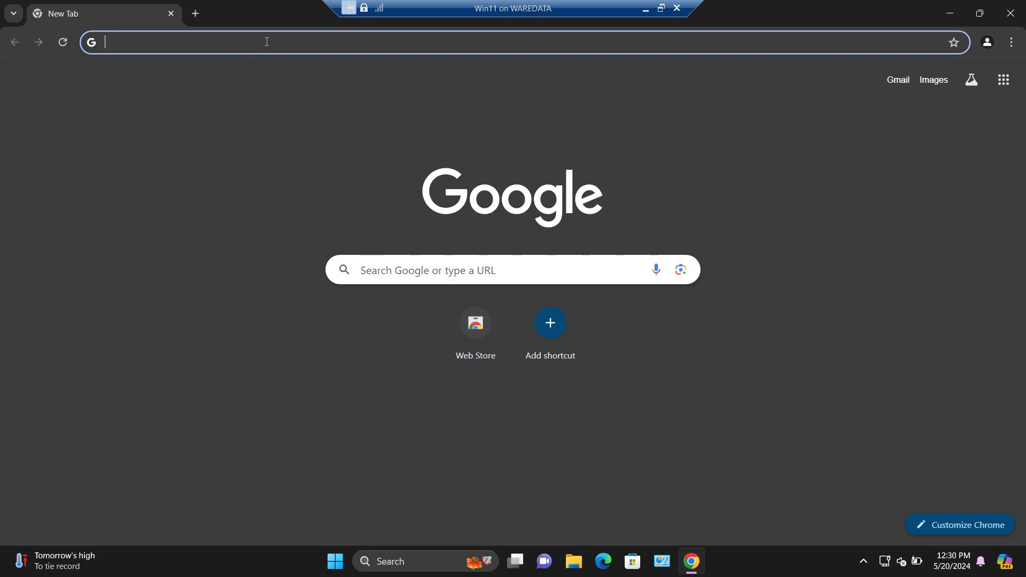
type("chrome re")
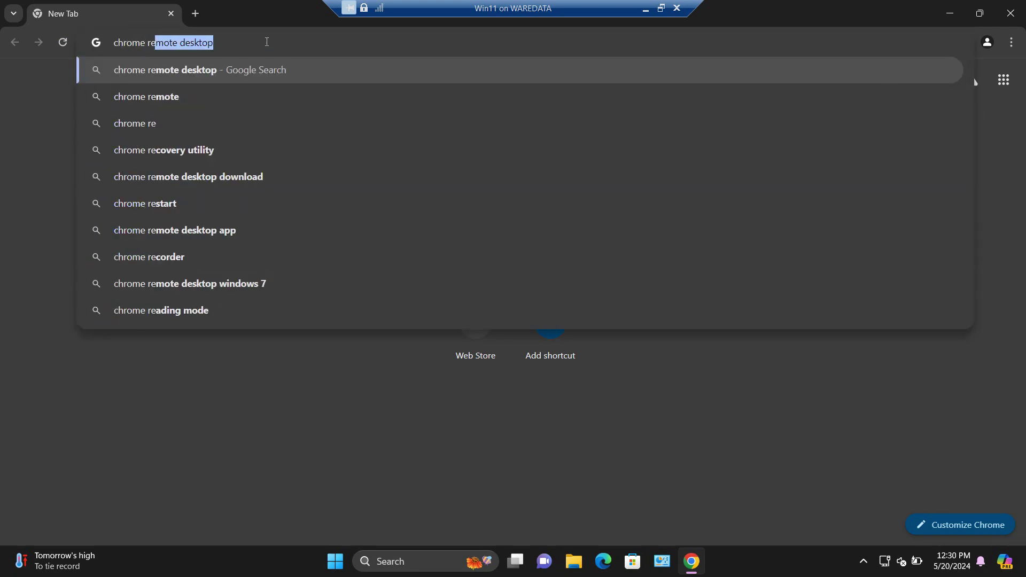
key("Return")
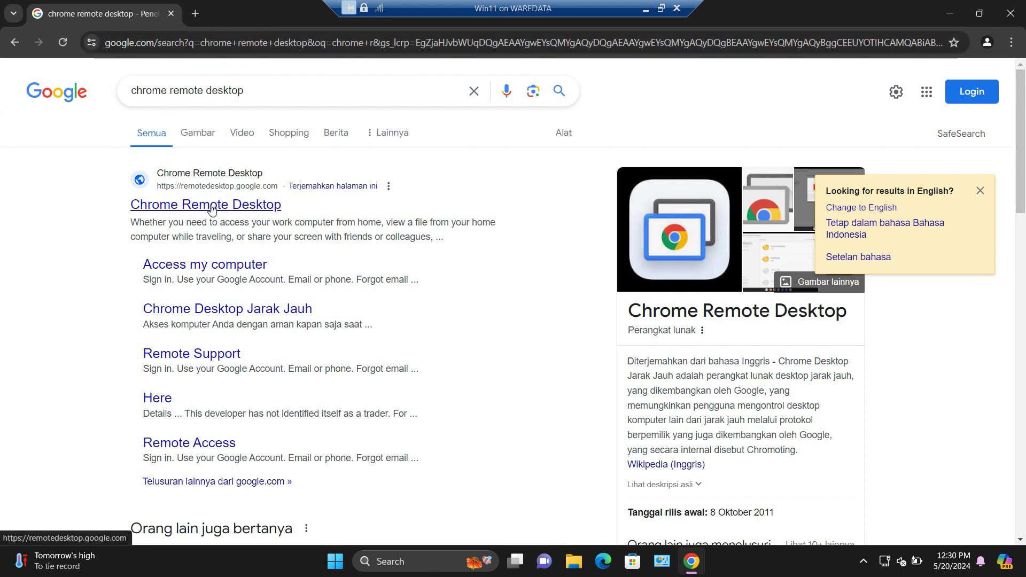
left_click(212, 209)
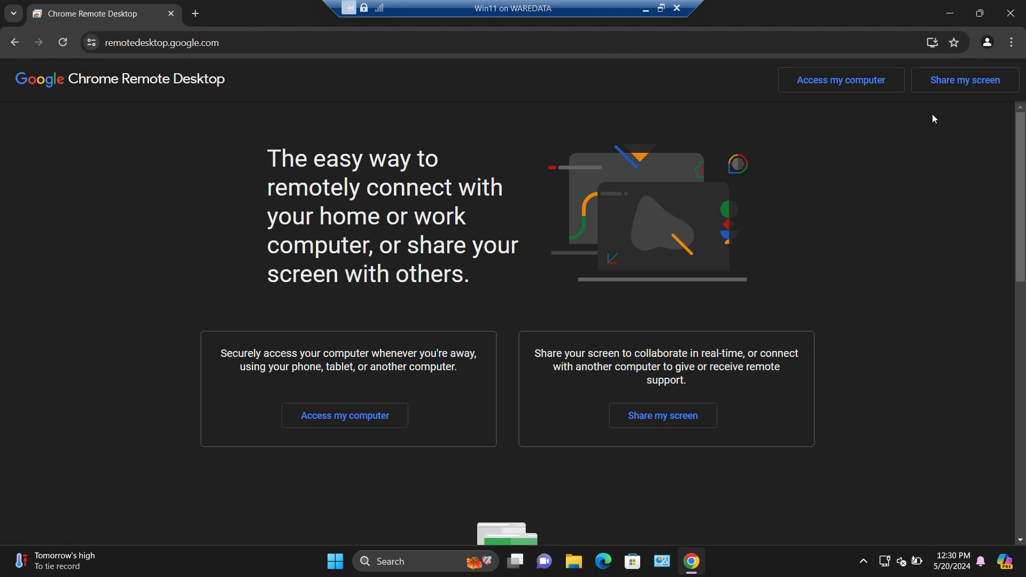
left_click(952, 90)
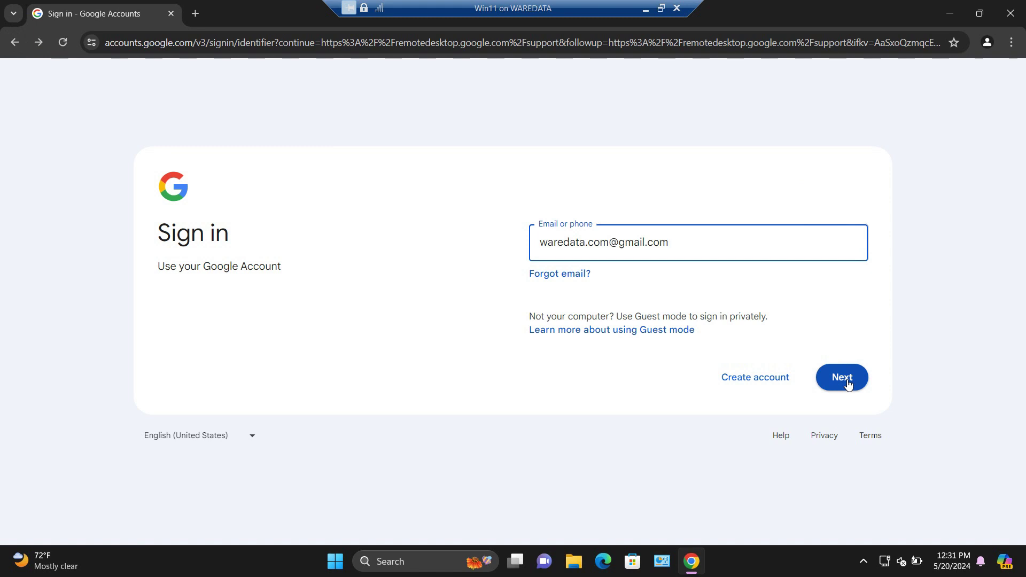
Sign in with the Google account's e-mail and password, declining passkey creation.
left_click(848, 382)
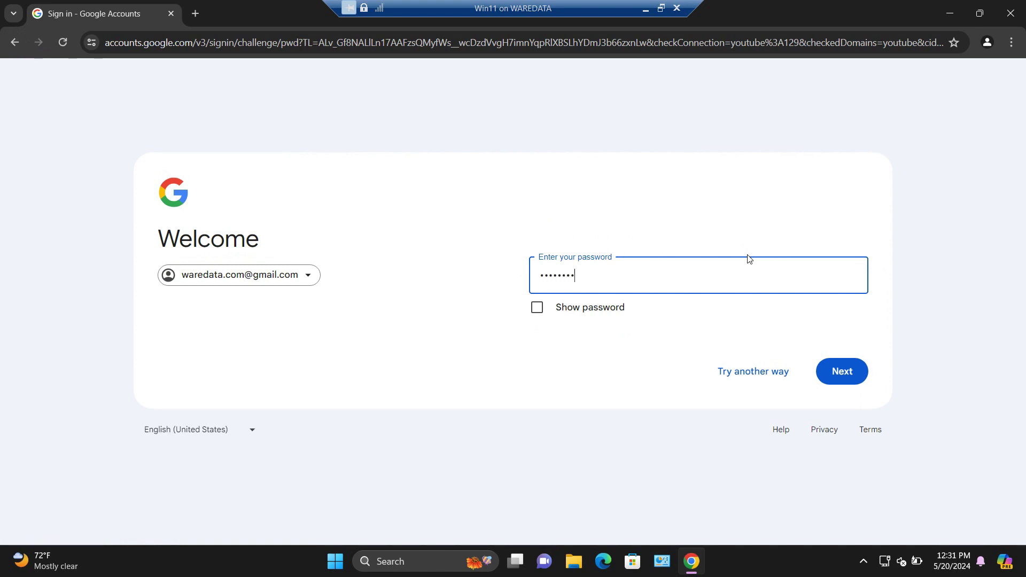
left_click(842, 369)
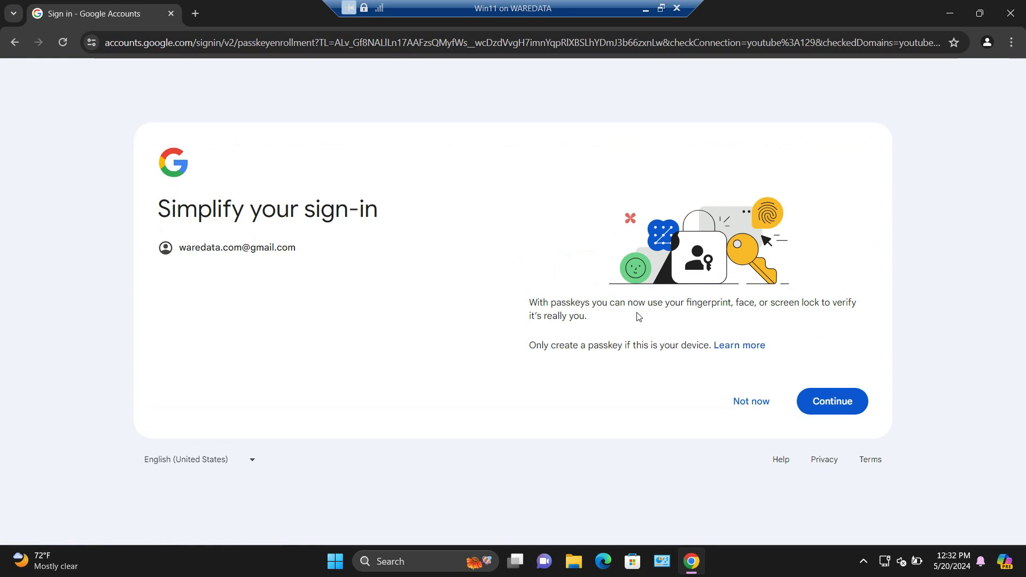
left_click(763, 406)
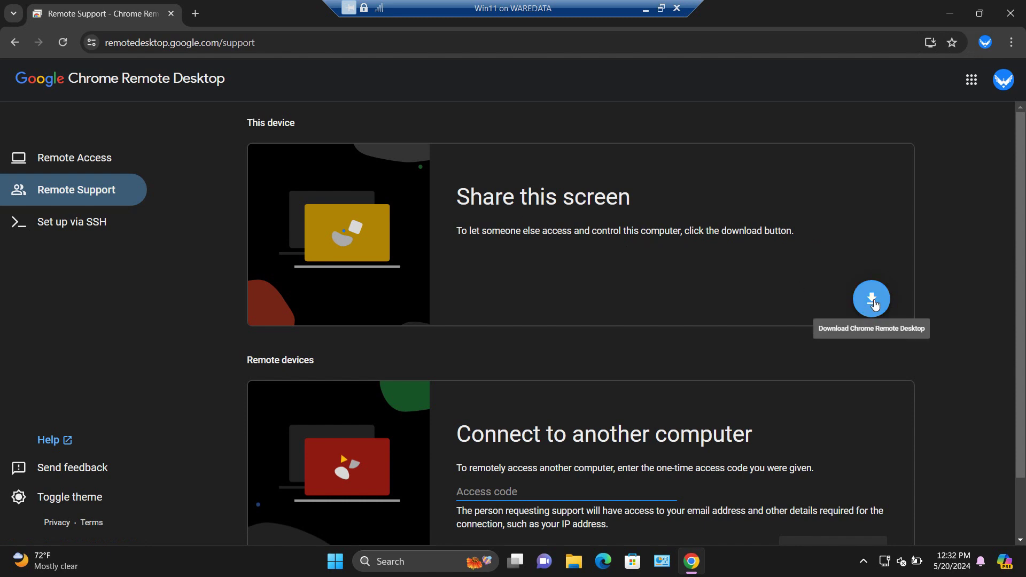
Install the Chrome Remote Desktop extension from the maximized Web Store listing, approving its permissions.
left_click(874, 304)
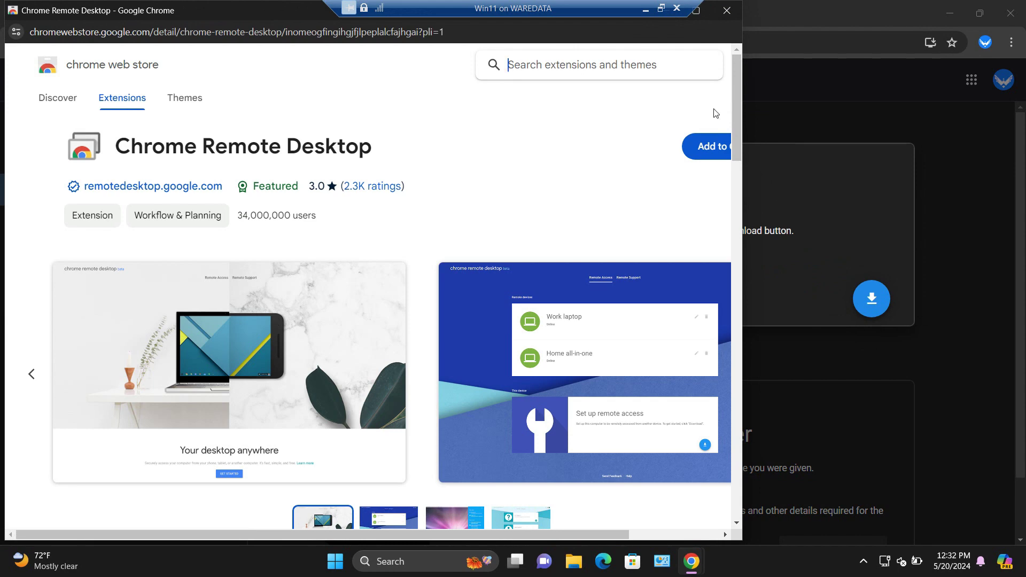
left_click(694, 12)
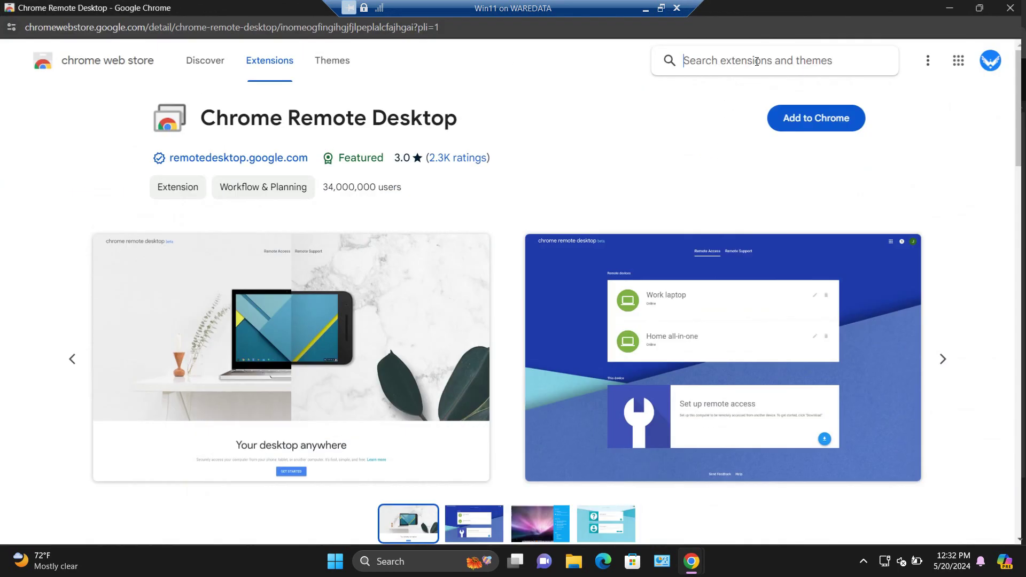
left_click(832, 124)
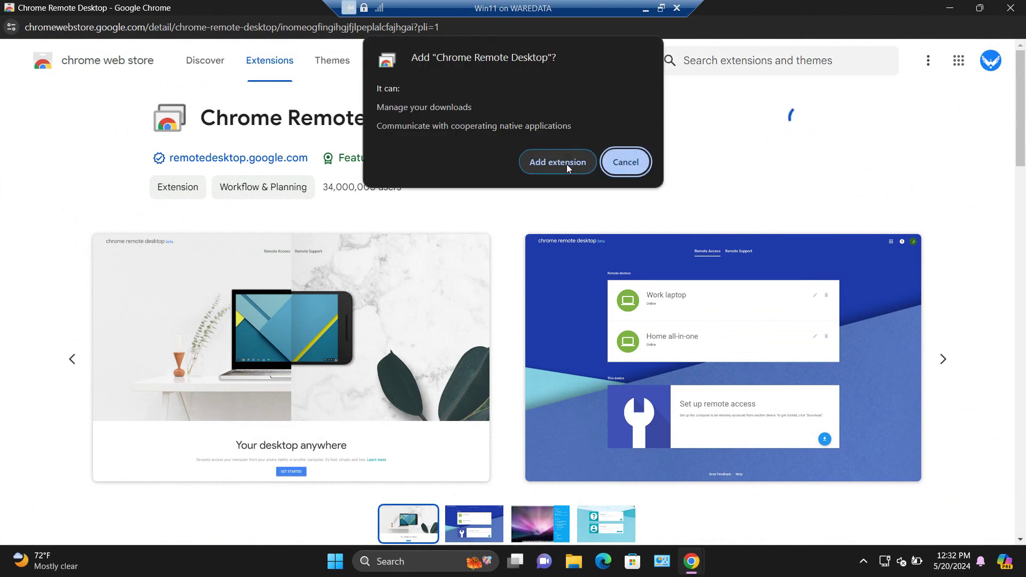
left_click(567, 164)
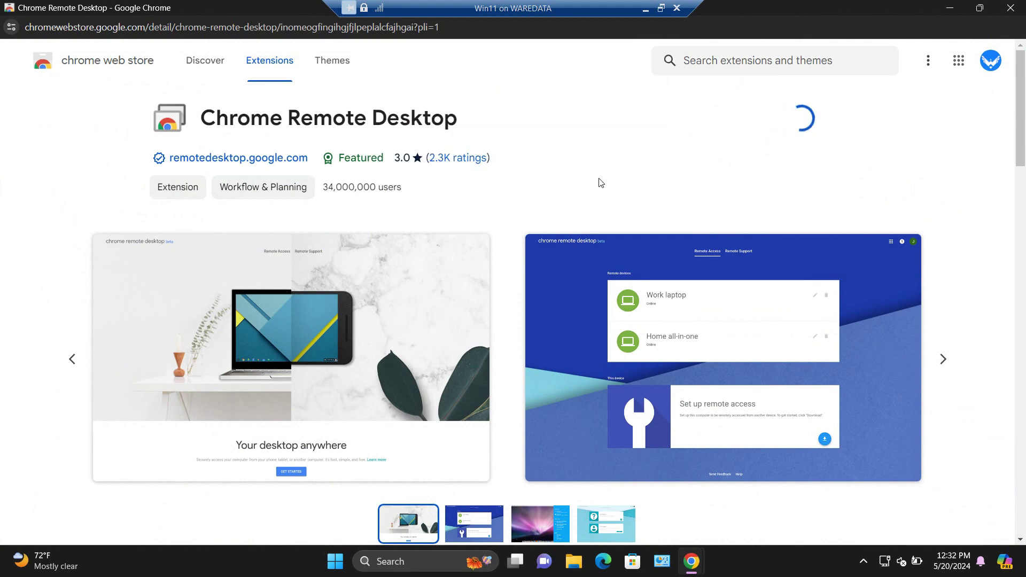